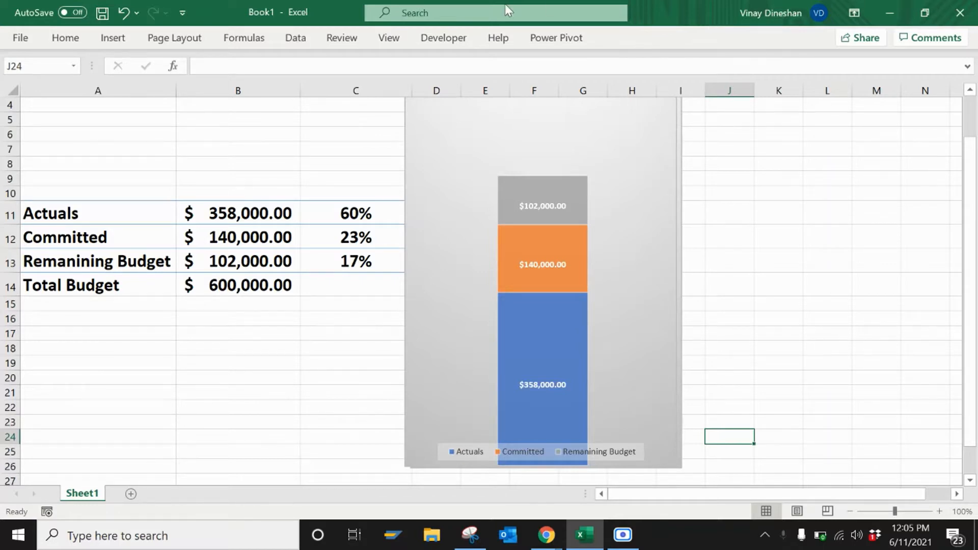
Examine the budget table's amounts for Actuals, Committed, Remaining and Total Budget, their percentages, and the stacked chart's segments
{"action": "left_click_drag", "start_coordinate": [83, 217], "coordinate": [323, 297]}
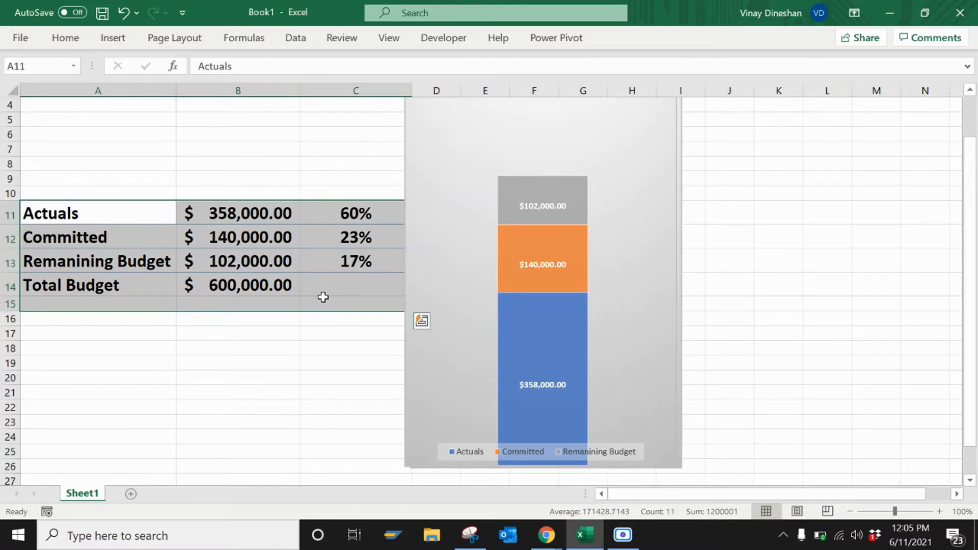
{"action": "left_click", "coordinate": [179, 333]}
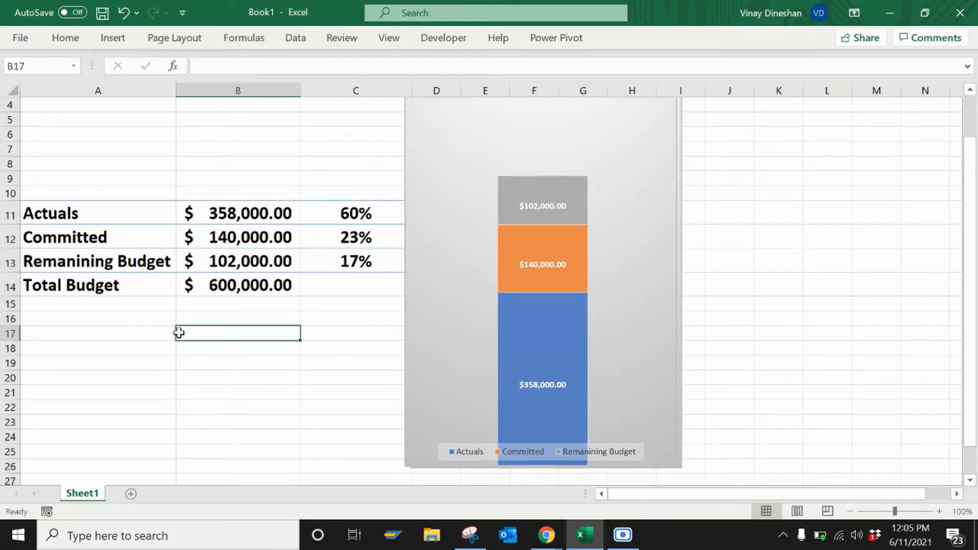
{"action": "left_click", "coordinate": [74, 212]}
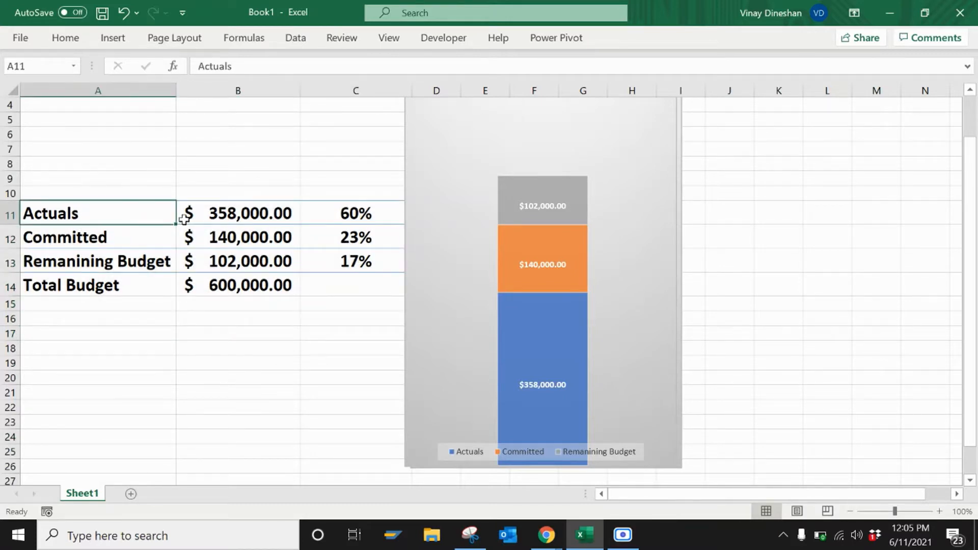
{"action": "left_click_drag", "start_coordinate": [184, 219], "coordinate": [192, 213]}
{"action": "left_click", "coordinate": [109, 233]}
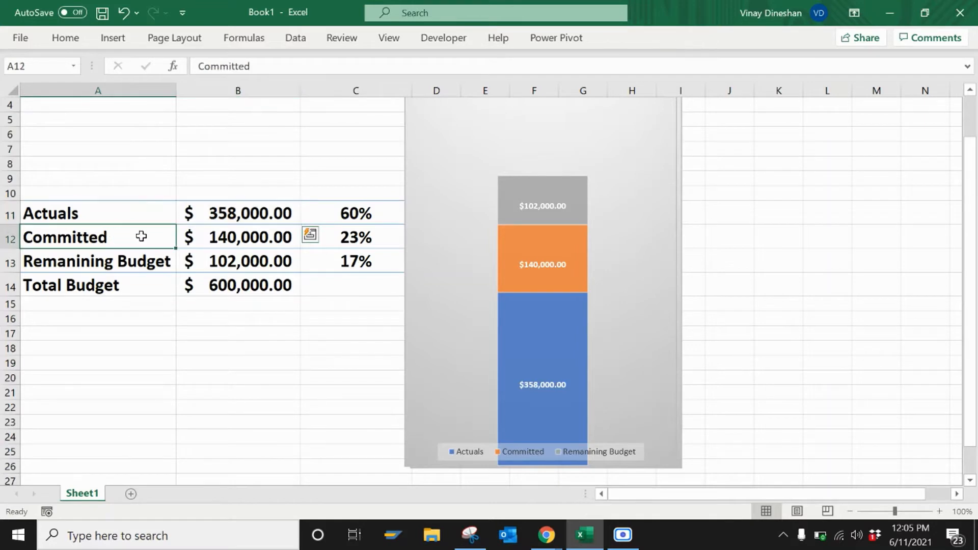
{"action": "left_click_drag", "start_coordinate": [141, 236], "coordinate": [213, 244]}
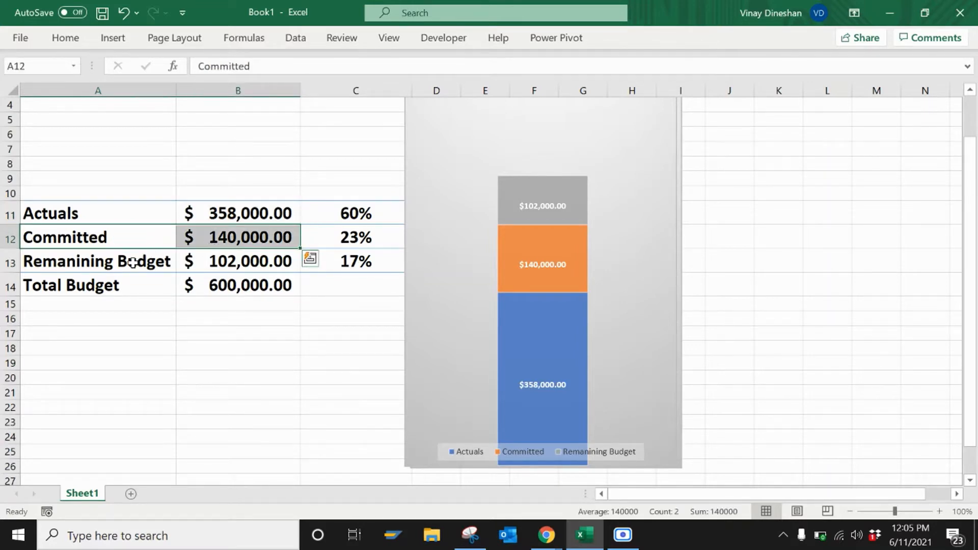
{"action": "left_click_drag", "start_coordinate": [133, 263], "coordinate": [195, 262]}
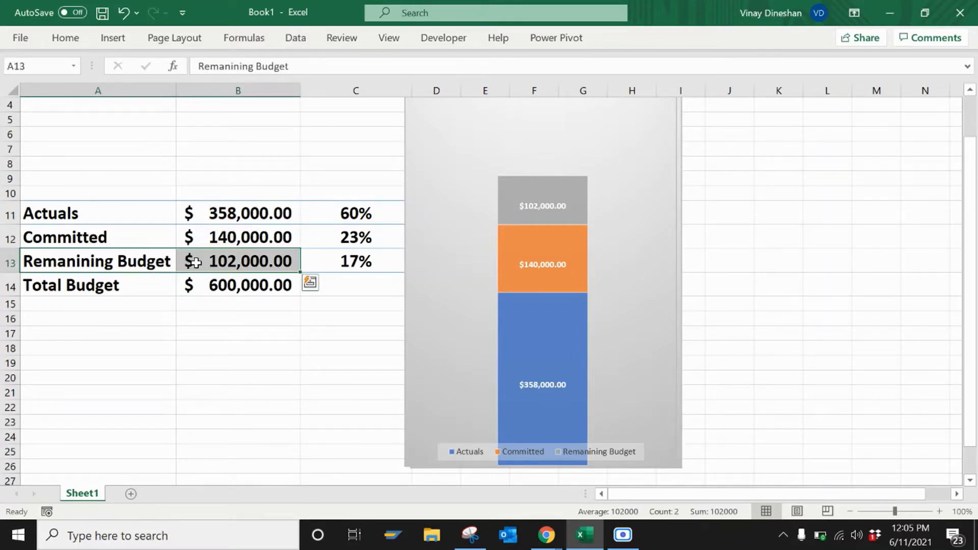
{"action": "left_click_drag", "start_coordinate": [126, 284], "coordinate": [181, 284]}
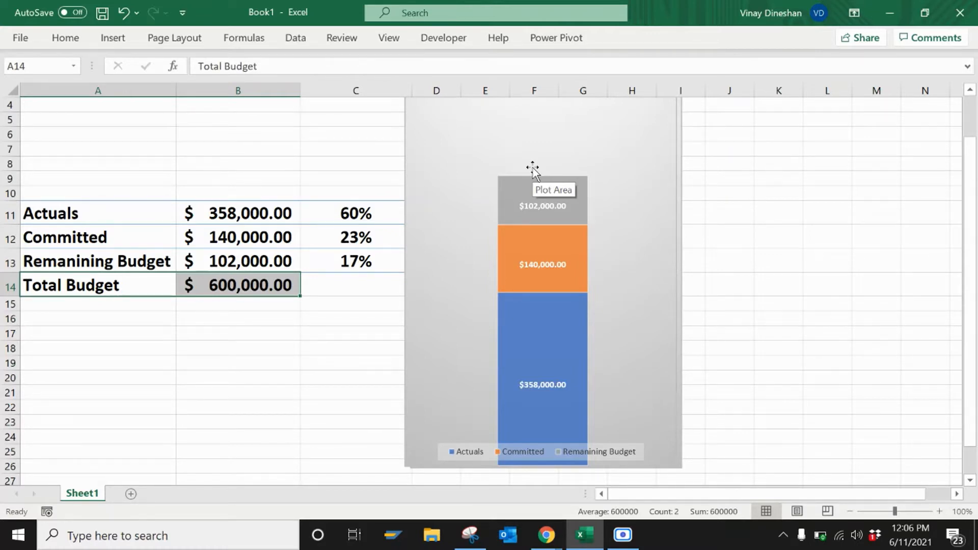
{"action": "mouse_move", "coordinate": [543, 360]}
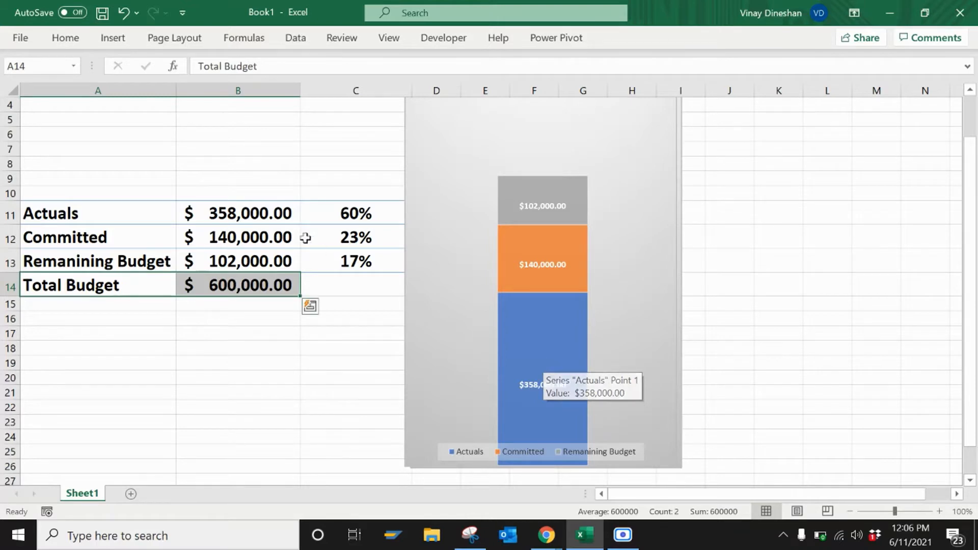
{"action": "left_click_drag", "start_coordinate": [350, 213], "coordinate": [352, 265]}
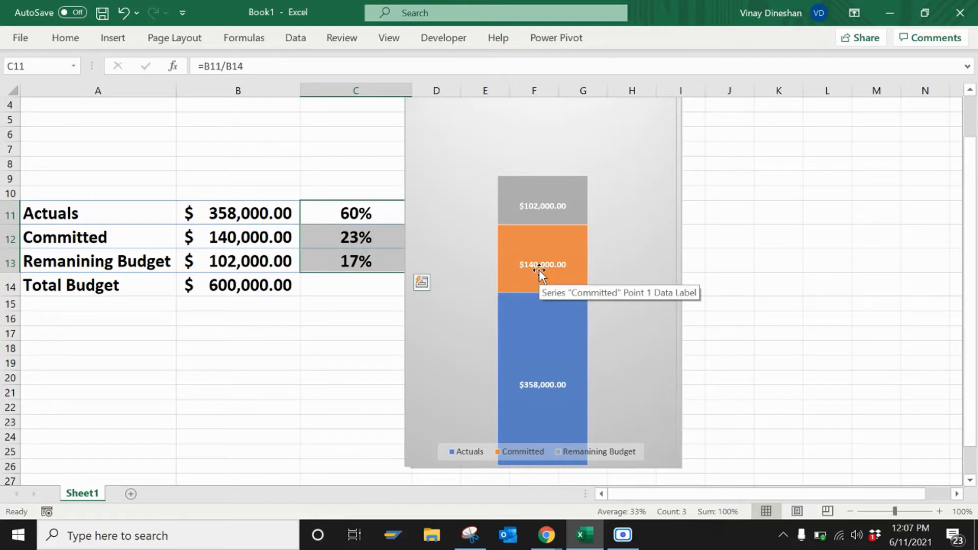
Move the overlapping finished chart aside, then delete both stacked budget charts from the sheet
{"action": "left_click", "coordinate": [679, 433]}
{"action": "left_click_drag", "start_coordinate": [679, 433], "coordinate": [955, 437]}
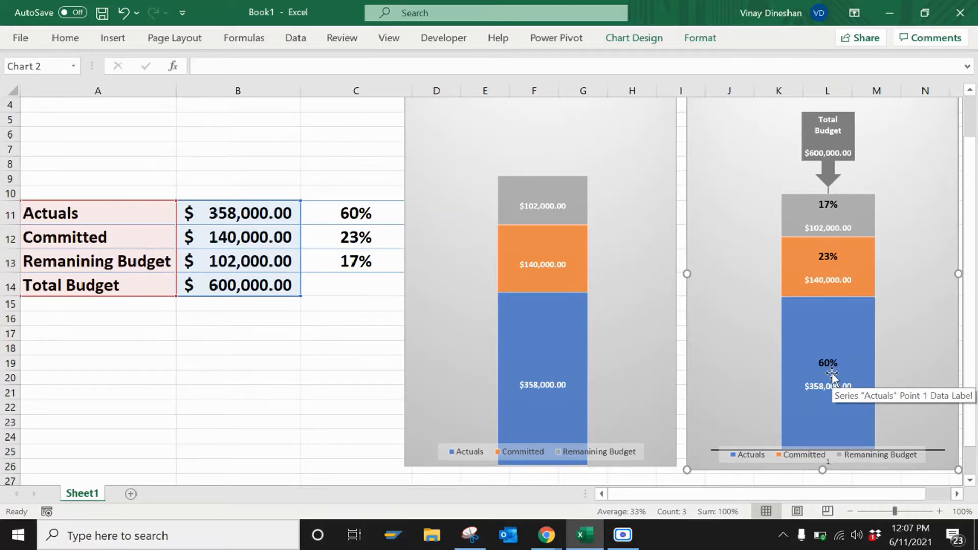
{"action": "left_click", "coordinate": [729, 364]}
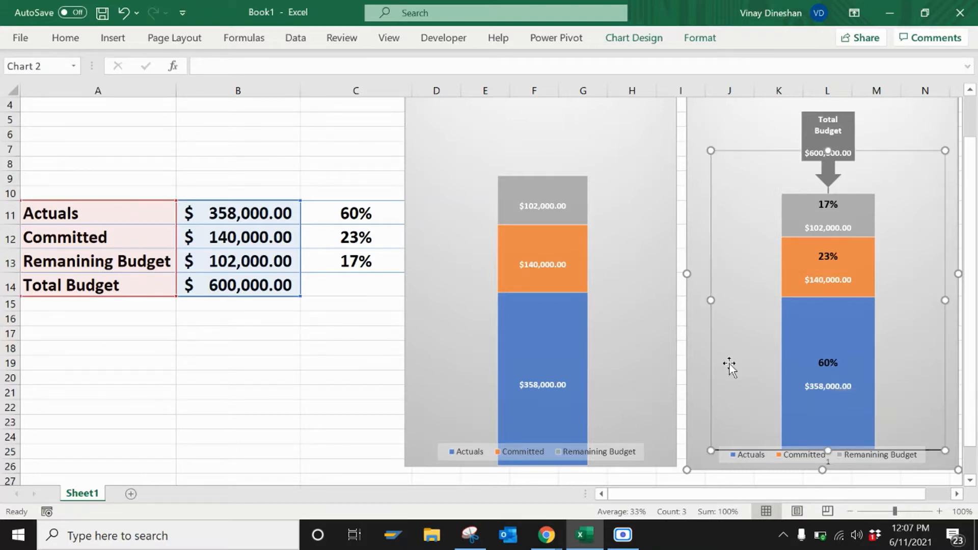
{"action": "left_click", "coordinate": [686, 361]}
{"action": "key", "text": "Delete"}
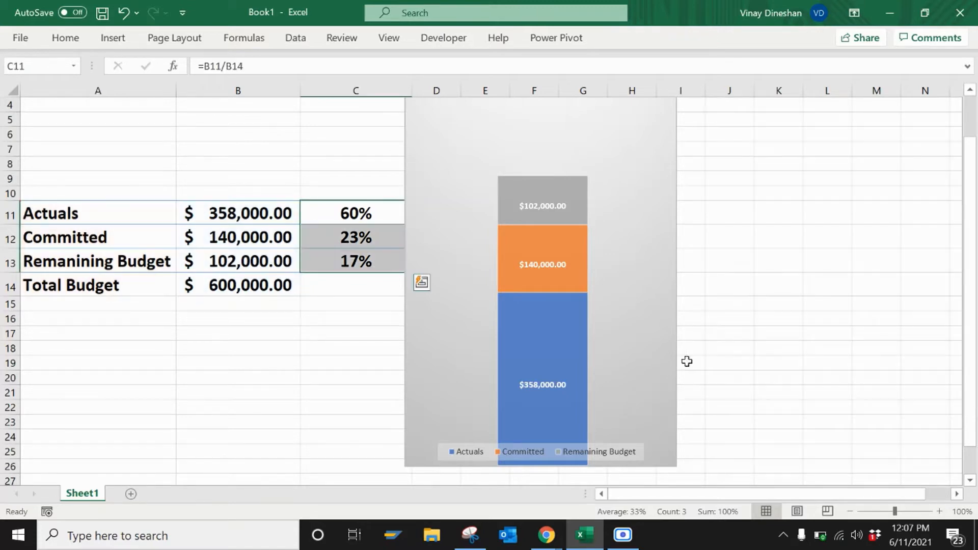
{"action": "left_click", "coordinate": [668, 362]}
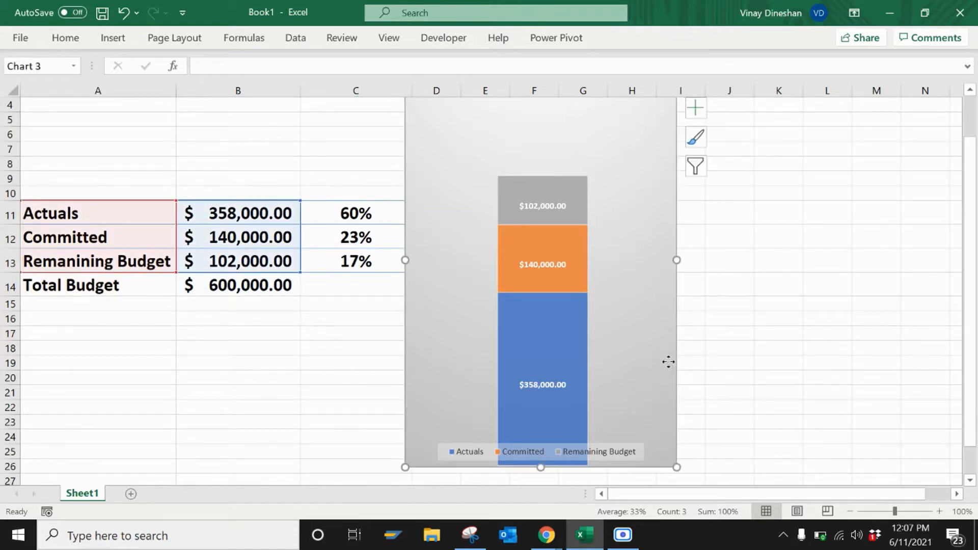
{"action": "key", "text": "Delete"}
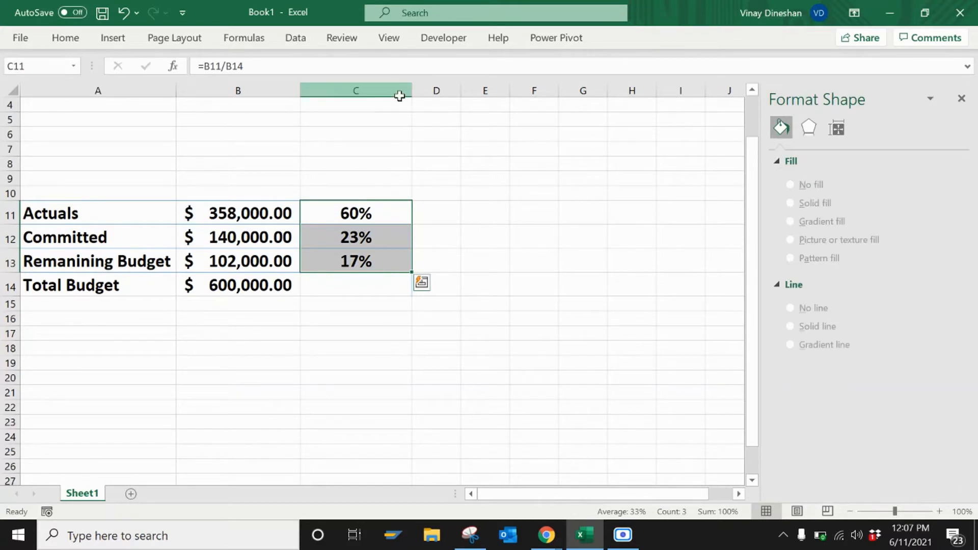
Delete column C with the existing percentages and close the shape formatting settings
{"action": "right_click", "coordinate": [400, 96]}
{"action": "left_click", "coordinate": [452, 246]}
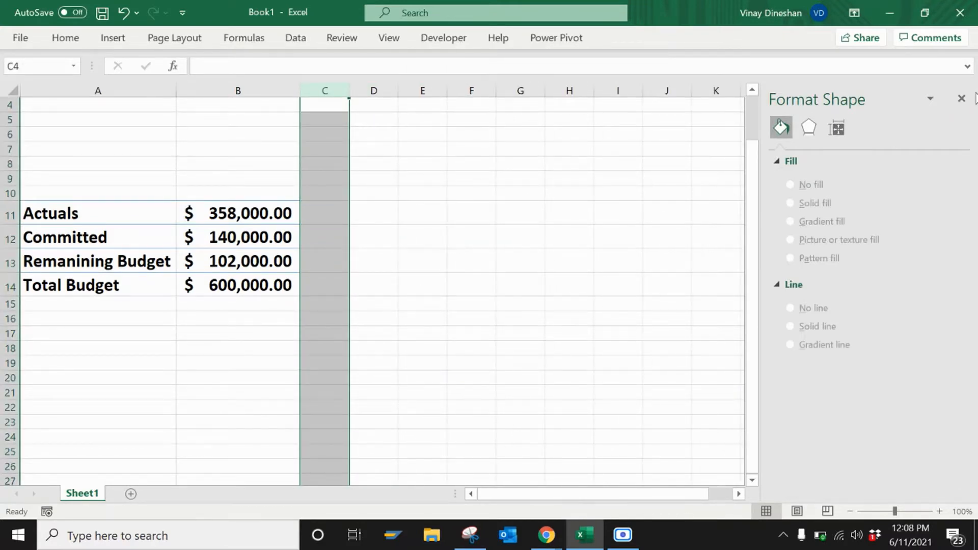
{"action": "left_click", "coordinate": [961, 99]}
{"action": "left_click_drag", "start_coordinate": [61, 210], "coordinate": [250, 285]}
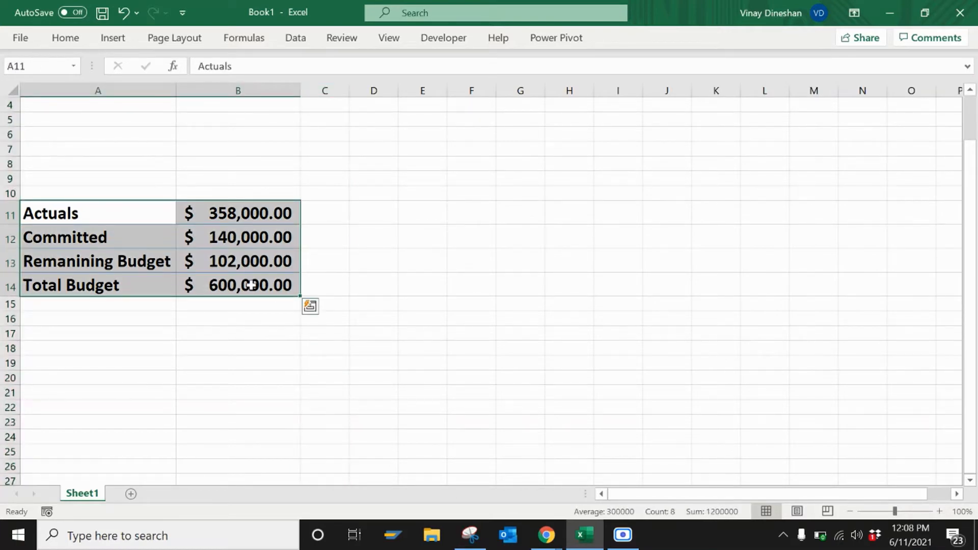
Calculate the Actuals share of the total budget in C11 with the formula =B11/B14
{"action": "left_click", "coordinate": [339, 219]}
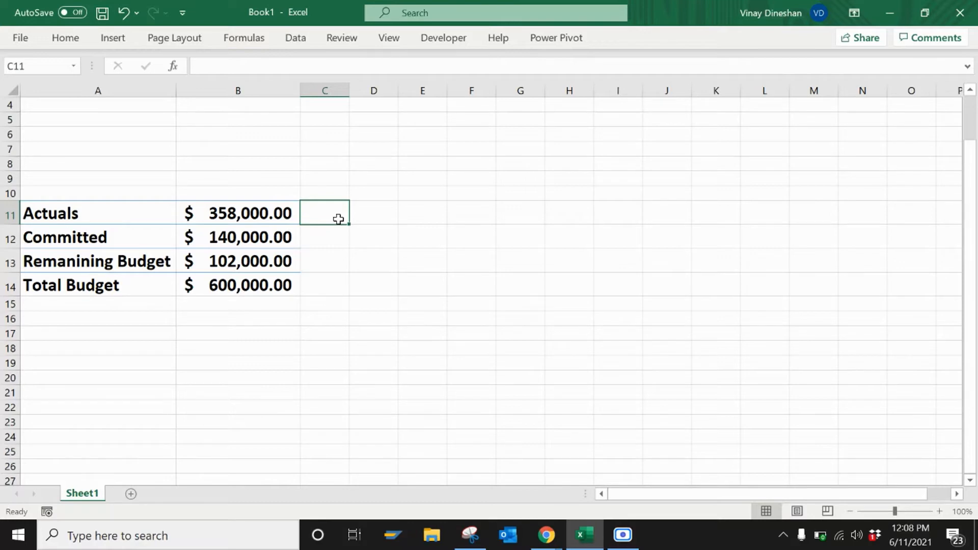
{"action": "type", "text": "="}
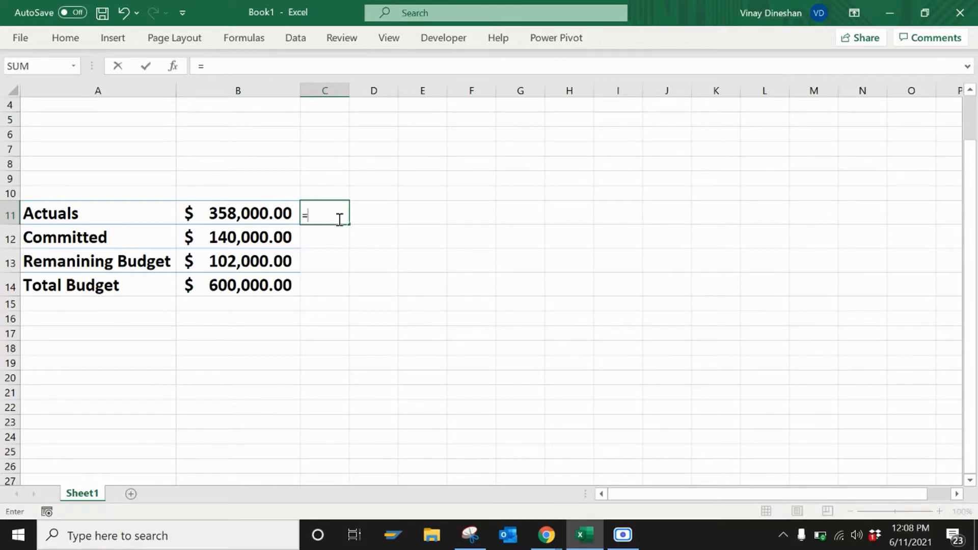
{"action": "left_click", "coordinate": [251, 210]}
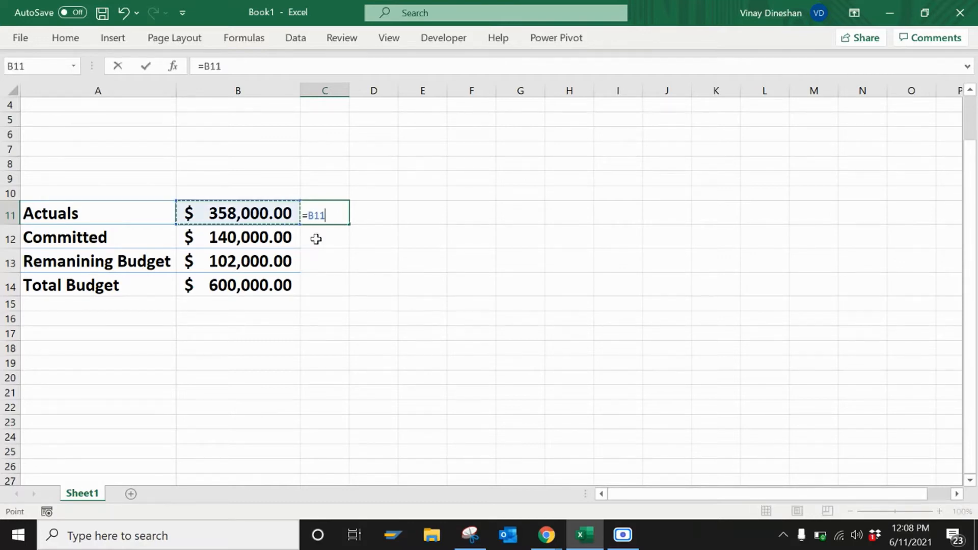
{"action": "type", "text": "/"}
{"action": "left_click", "coordinate": [275, 280]}
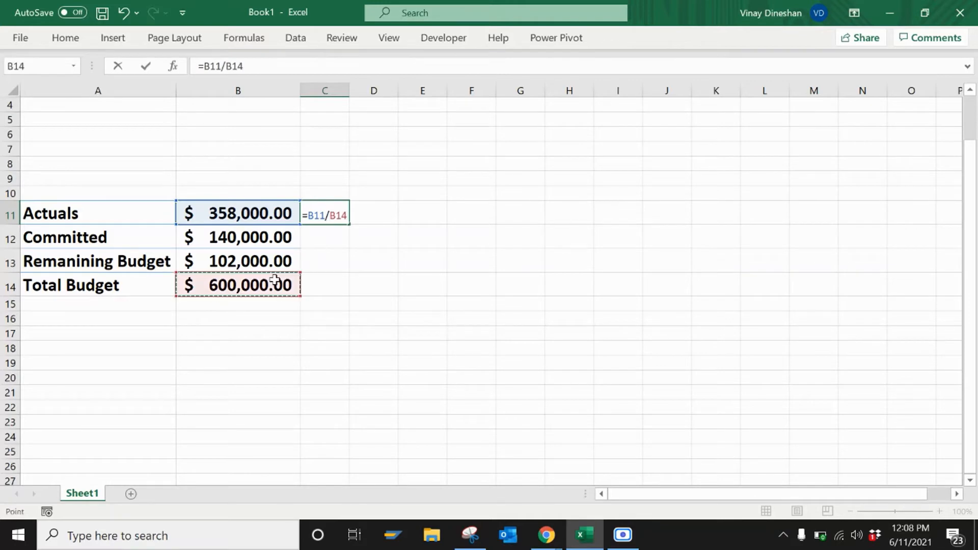
{"action": "key", "text": "Return"}
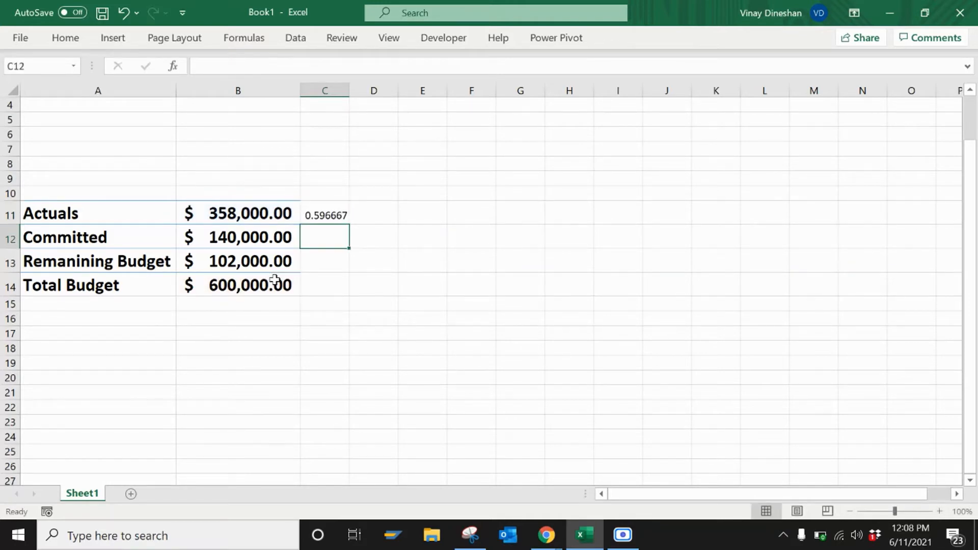
Calculate the Committed share of the total budget in C12 with the formula =B12/B14
{"action": "type", "text": "="}
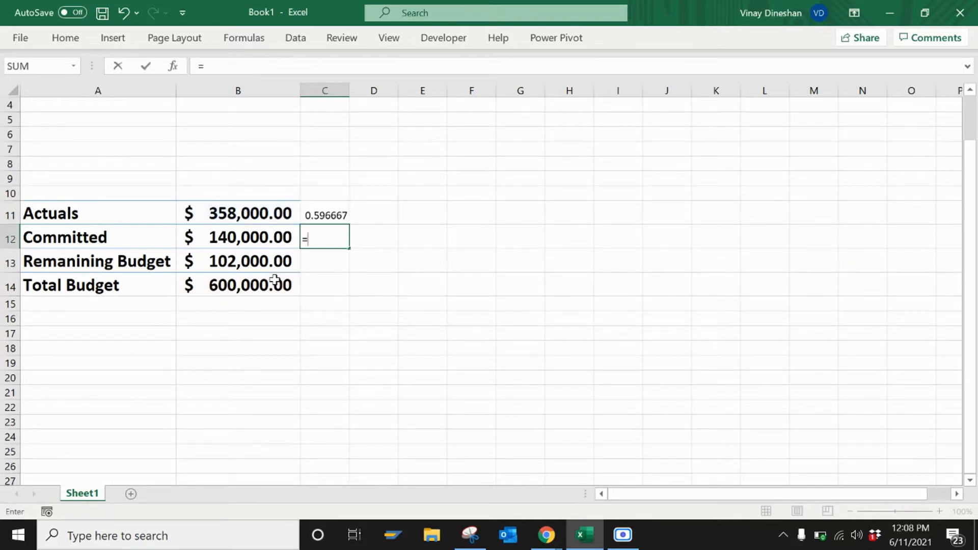
{"action": "left_click", "coordinate": [264, 241]}
{"action": "type", "text": "/"}
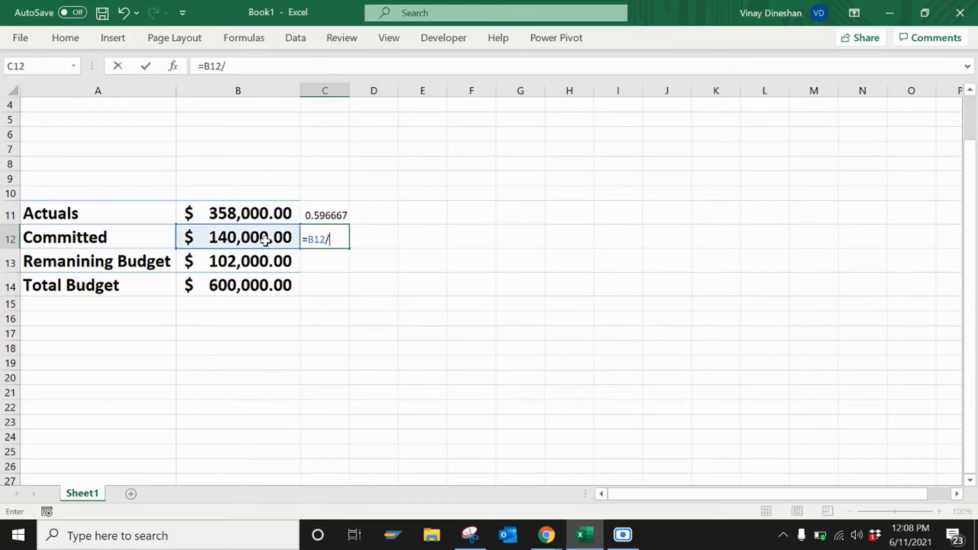
{"action": "left_click", "coordinate": [239, 294]}
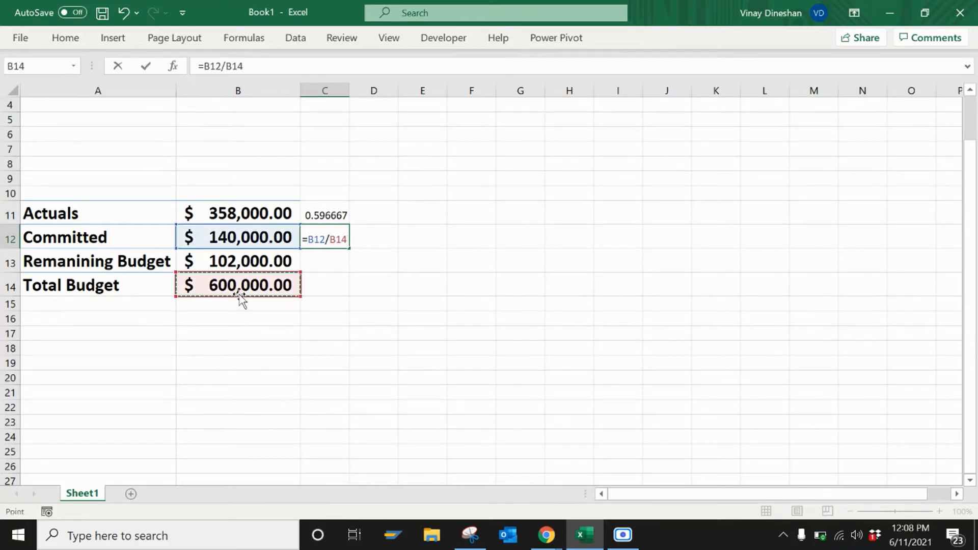
{"action": "key", "text": "Return"}
Calculate the remaining budget's share of the total in C13 with the formula =B13/B14
{"action": "type", "text": "="}
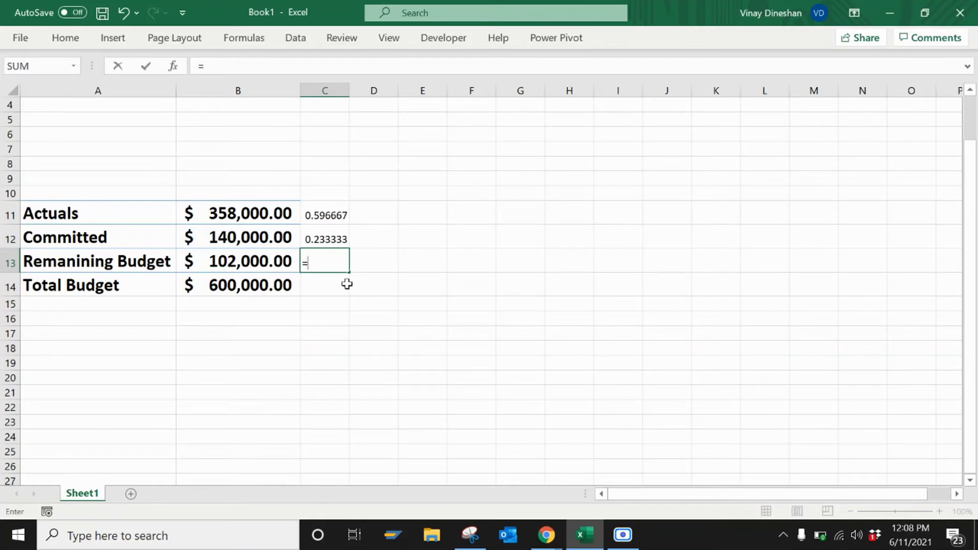
{"action": "left_click", "coordinate": [277, 267]}
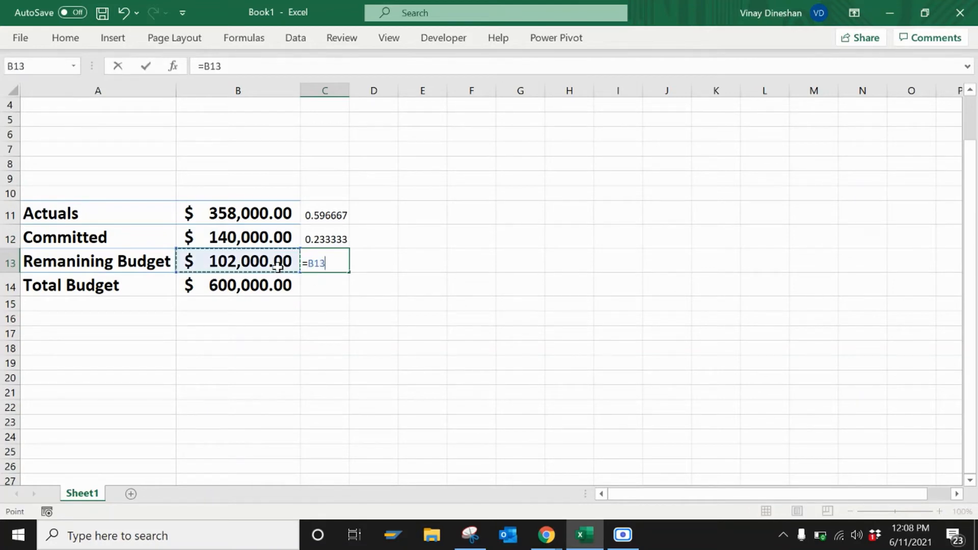
{"action": "type", "text": "/"}
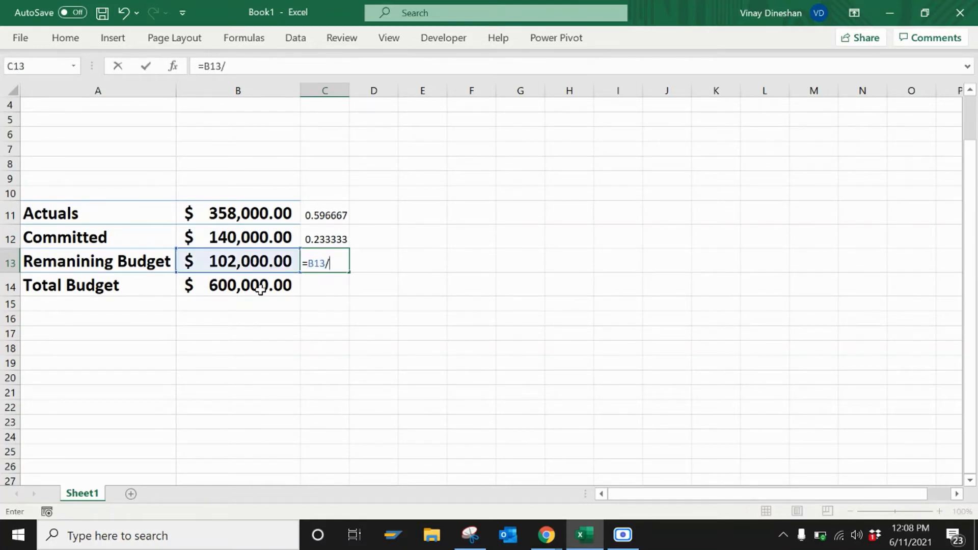
{"action": "left_click", "coordinate": [260, 288]}
{"action": "key", "text": "Return"}
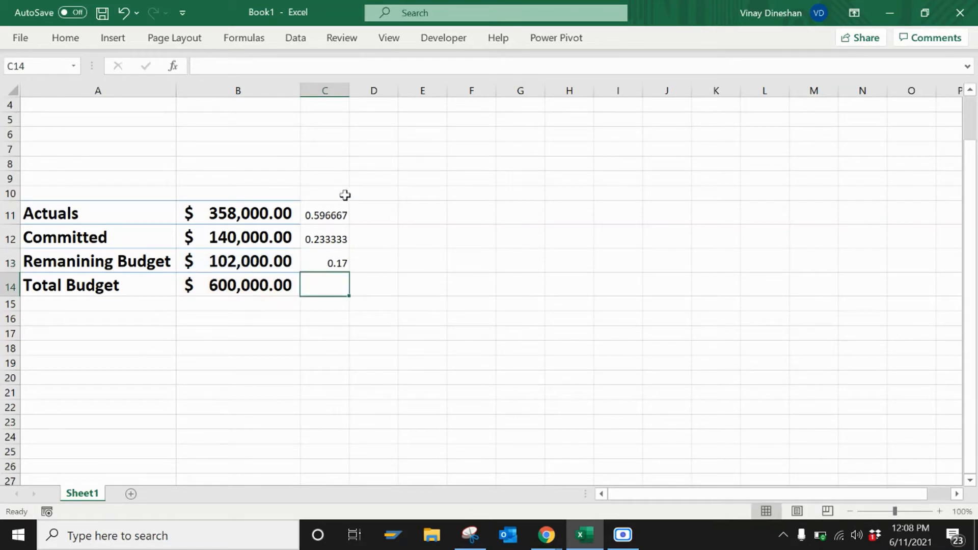
Format cells C11:C14 as percentages in bold with font size 20
{"action": "left_click_drag", "start_coordinate": [327, 205], "coordinate": [326, 279]}
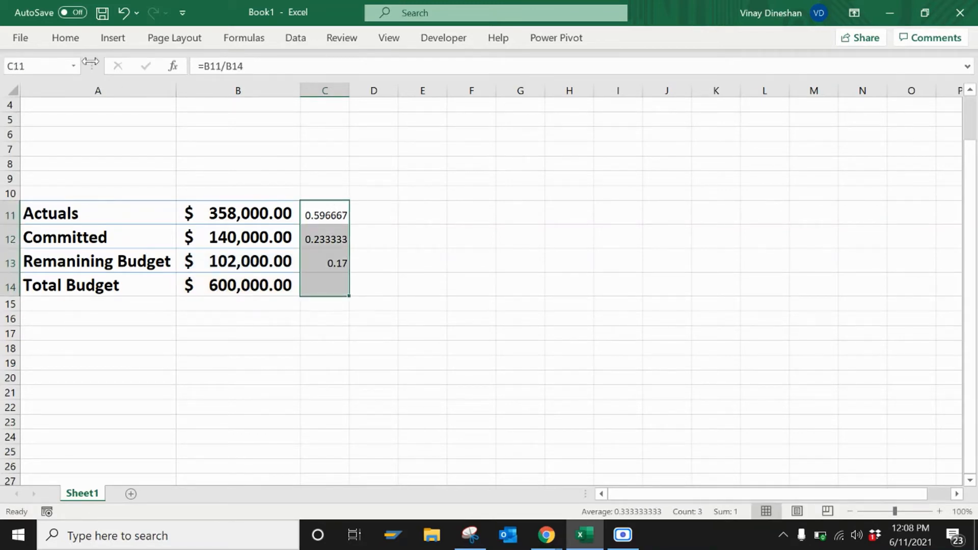
{"action": "left_click", "coordinate": [65, 38]}
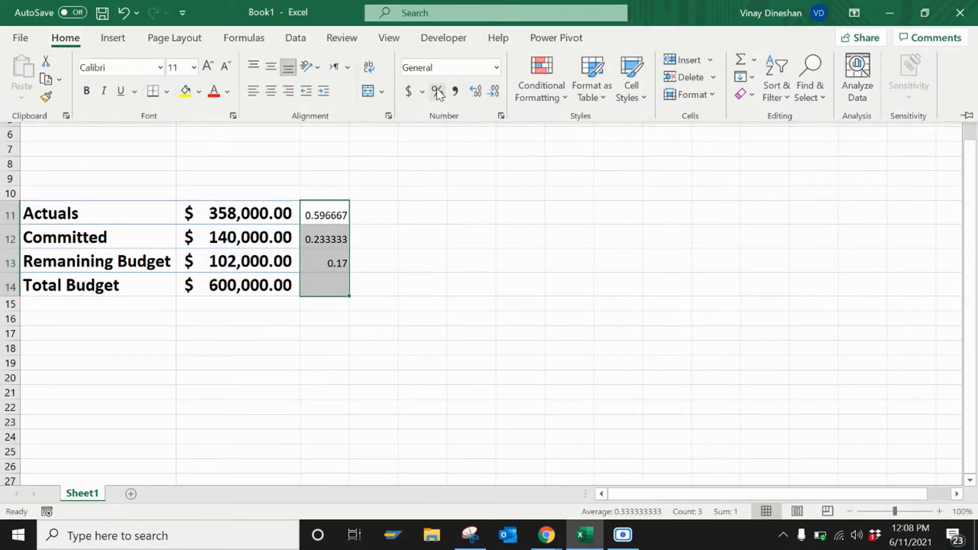
{"action": "left_click", "coordinate": [438, 92]}
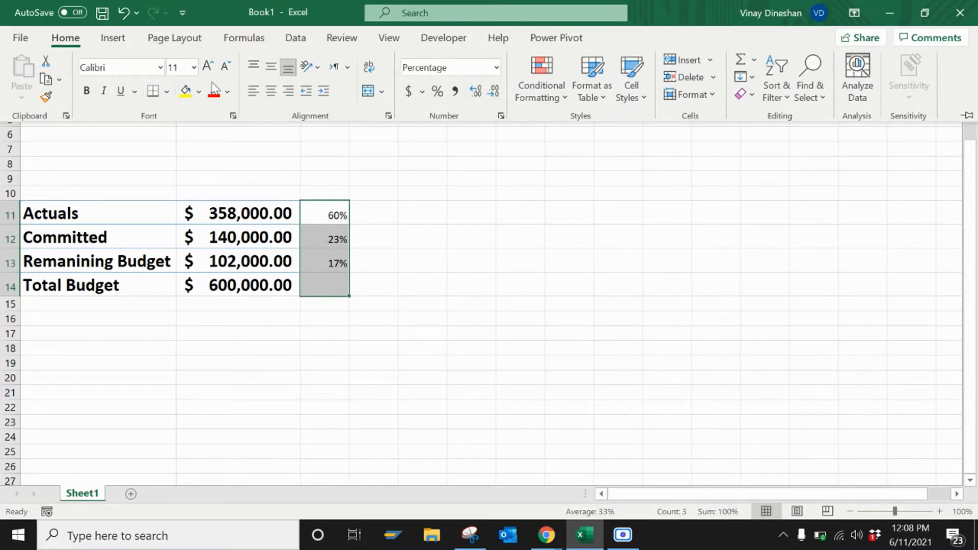
{"action": "left_click", "coordinate": [86, 91]}
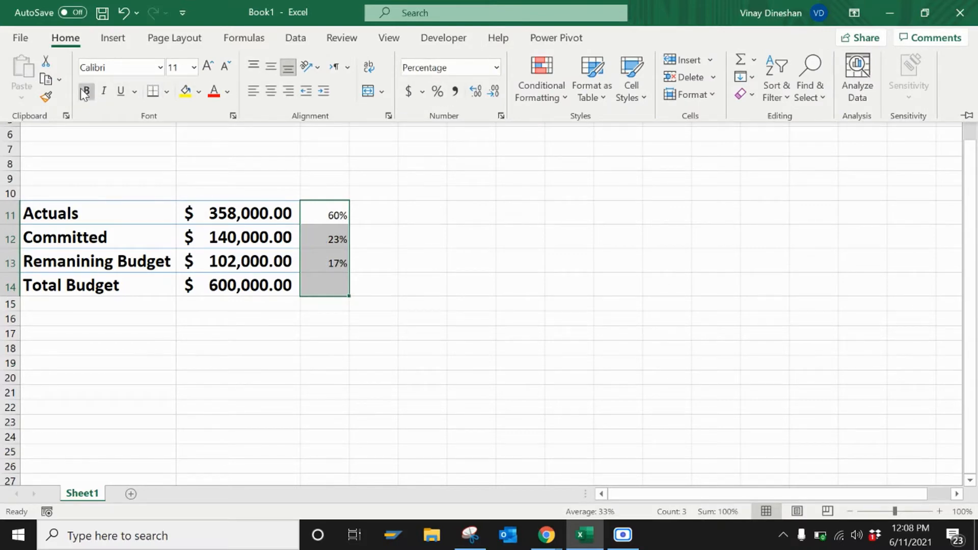
{"action": "left_click", "coordinate": [208, 66]}
{"action": "left_click", "coordinate": [209, 66]}
{"action": "left_click", "coordinate": [209, 67]}
{"action": "left_click", "coordinate": [208, 67]}
{"action": "left_click", "coordinate": [209, 67]}
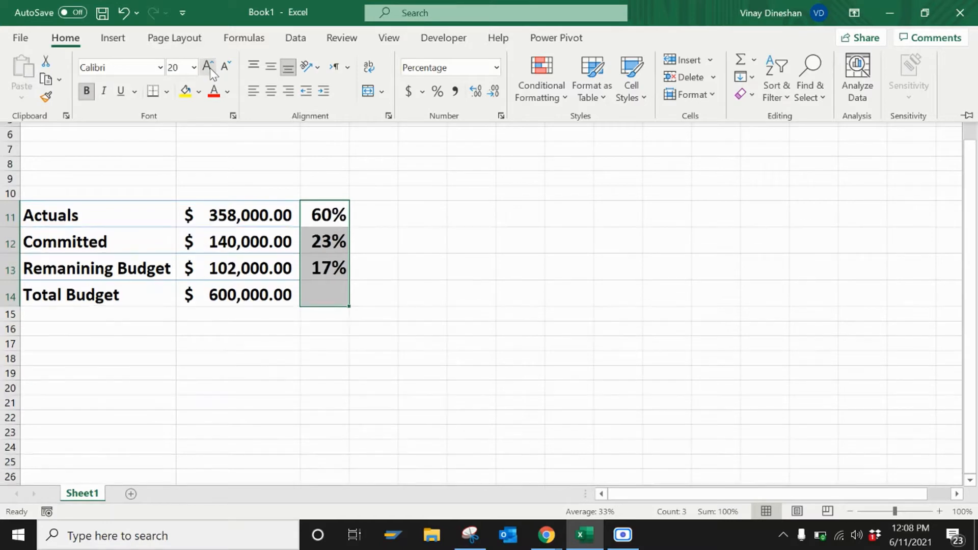
{"action": "left_click", "coordinate": [421, 186]}
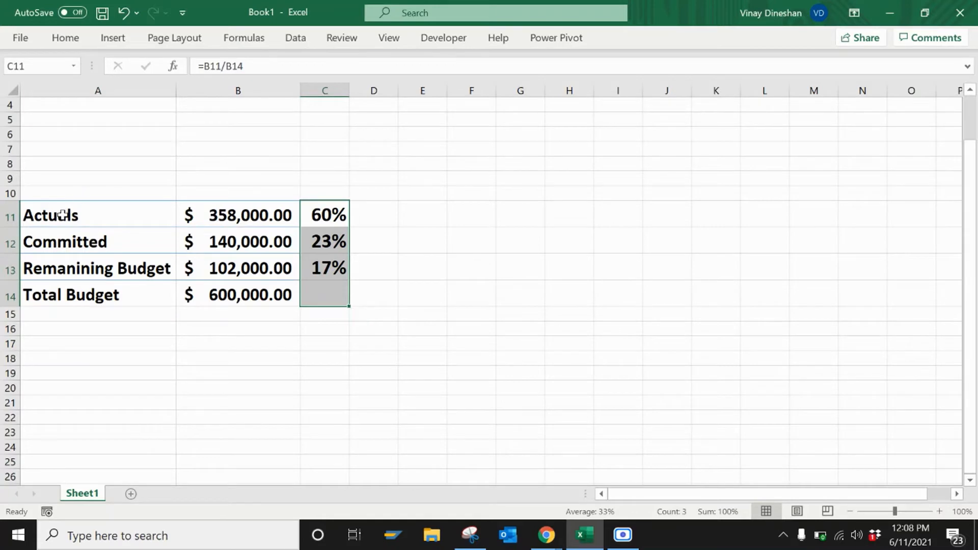
Insert a stacked column chart from A11:B14 that stacks Actuals, Committed, Remaining Budget and Total Budget in a single column
{"action": "left_click_drag", "start_coordinate": [65, 214], "coordinate": [204, 284]}
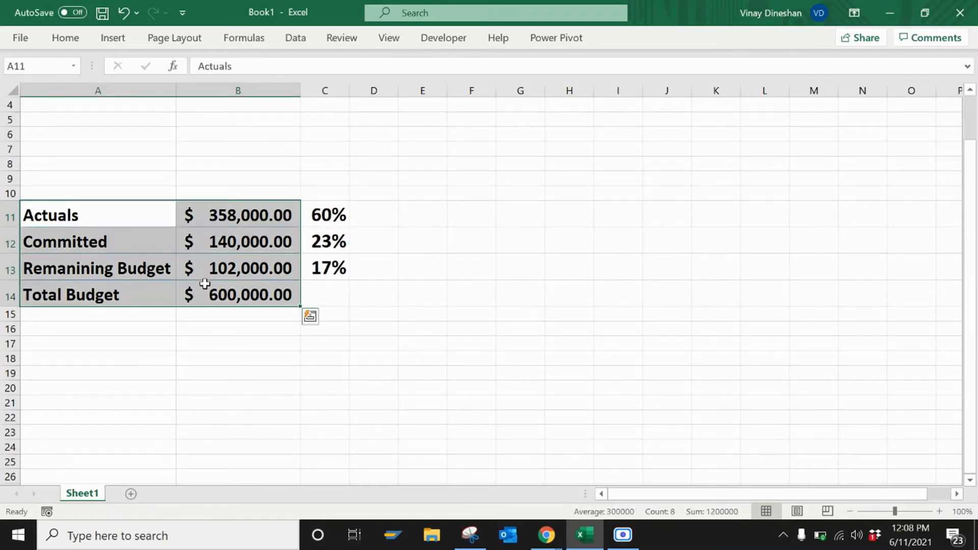
{"action": "left_click", "coordinate": [114, 42]}
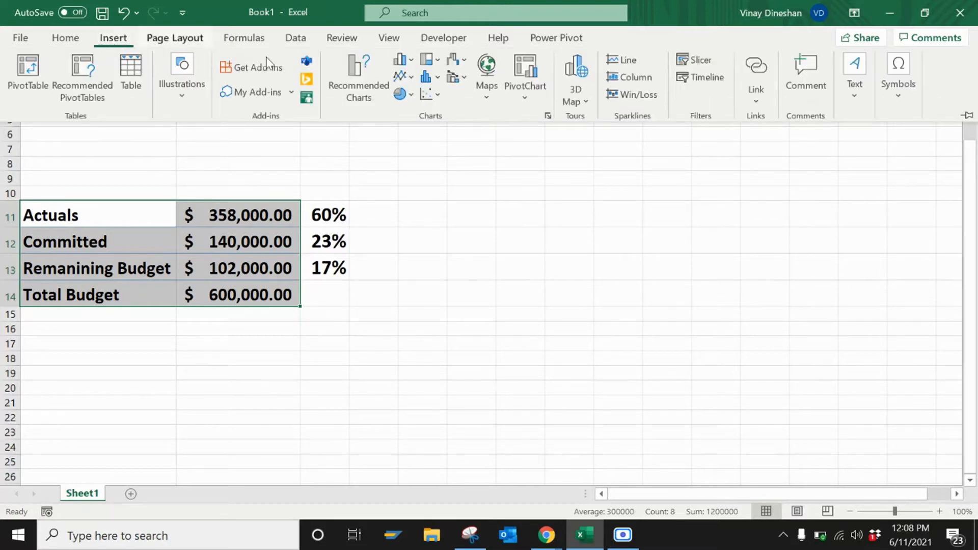
{"action": "left_click", "coordinate": [375, 98]}
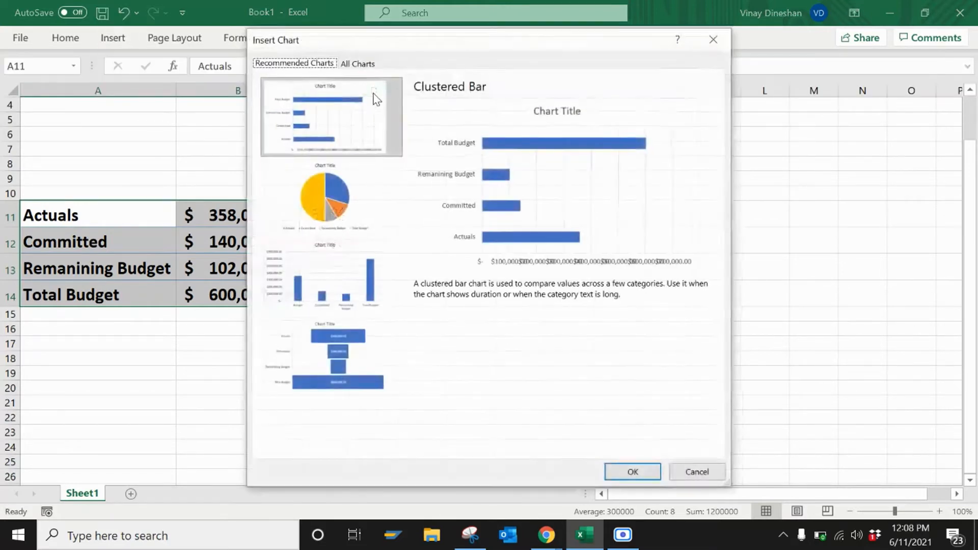
{"action": "left_click", "coordinate": [359, 65]}
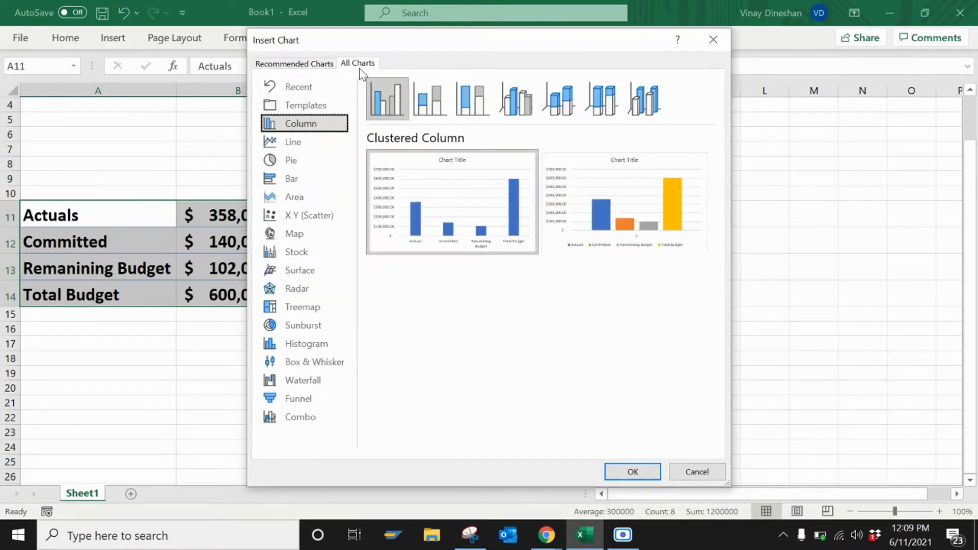
{"action": "left_click", "coordinate": [441, 93]}
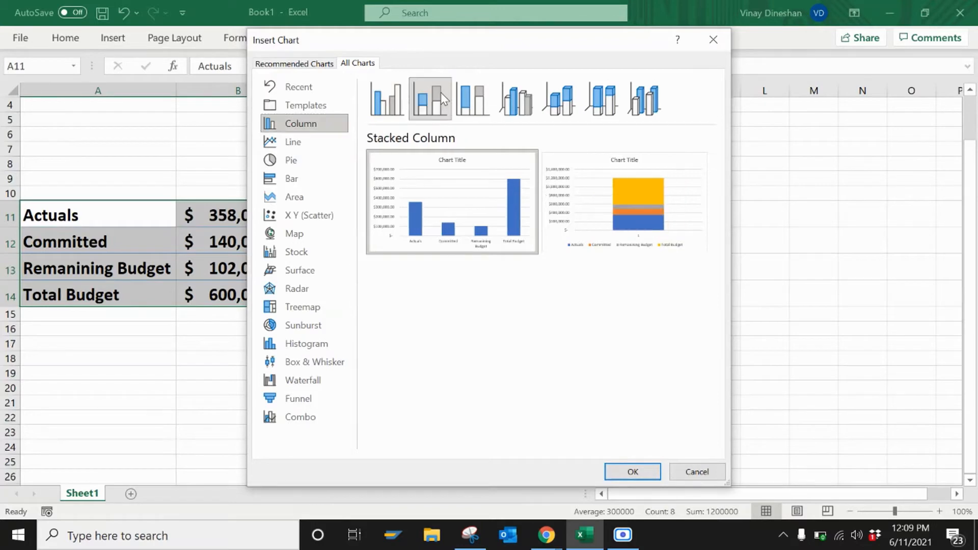
{"action": "mouse_move", "coordinate": [603, 201]}
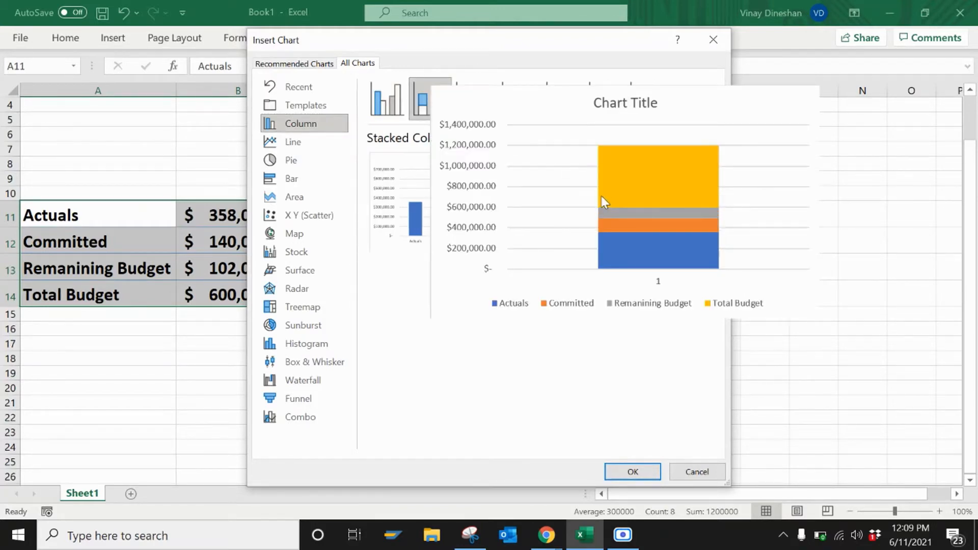
{"action": "double_click", "coordinate": [602, 201]}
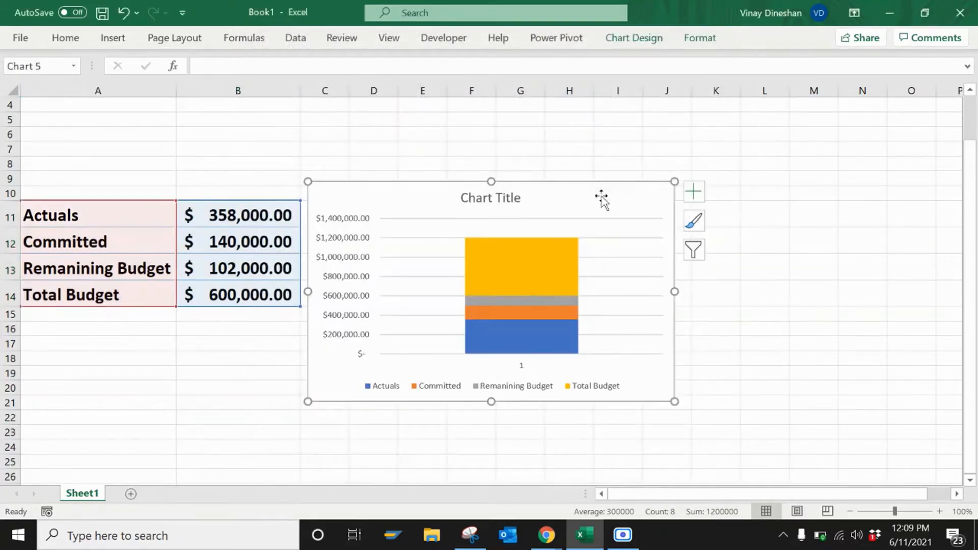
Make the chart taller and narrower, from row 5 down and across columns C to I, and apply the grey gradient chart style
{"action": "left_click_drag", "start_coordinate": [491, 180], "coordinate": [511, 113]}
{"action": "left_click_drag", "start_coordinate": [674, 258], "coordinate": [629, 265]}
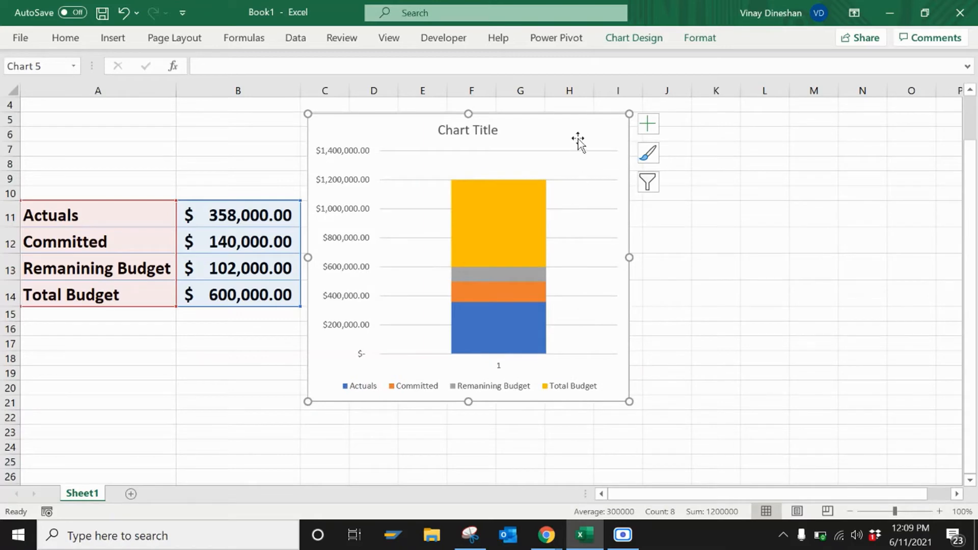
{"action": "left_click", "coordinate": [634, 37]}
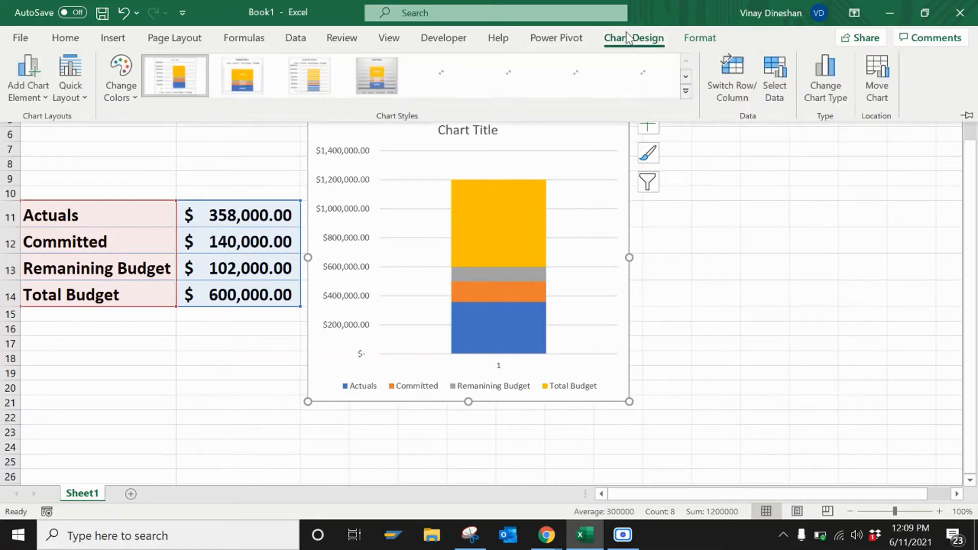
{"action": "left_click", "coordinate": [387, 85]}
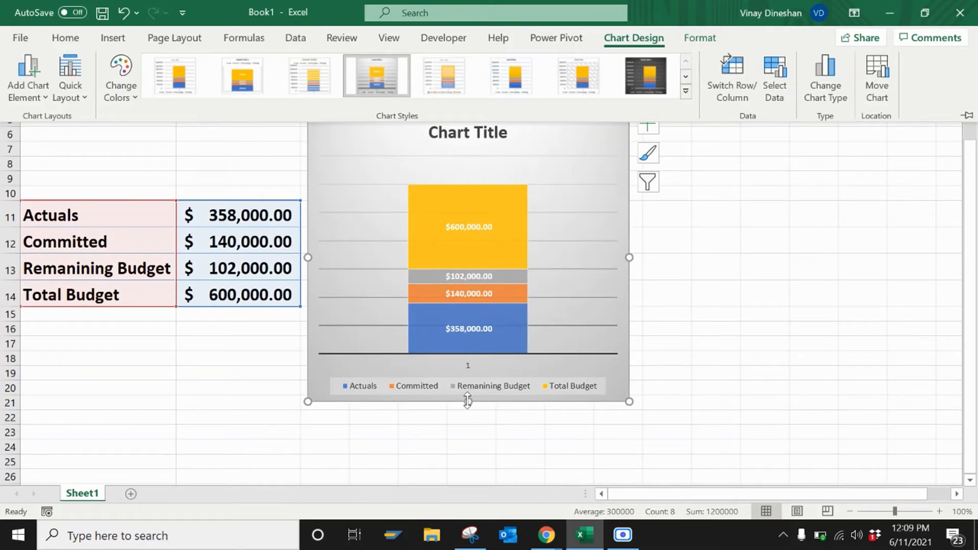
Extend the chart's lower edge to row 25 and delete the chart title
{"action": "left_click_drag", "start_coordinate": [466, 400], "coordinate": [472, 449]}
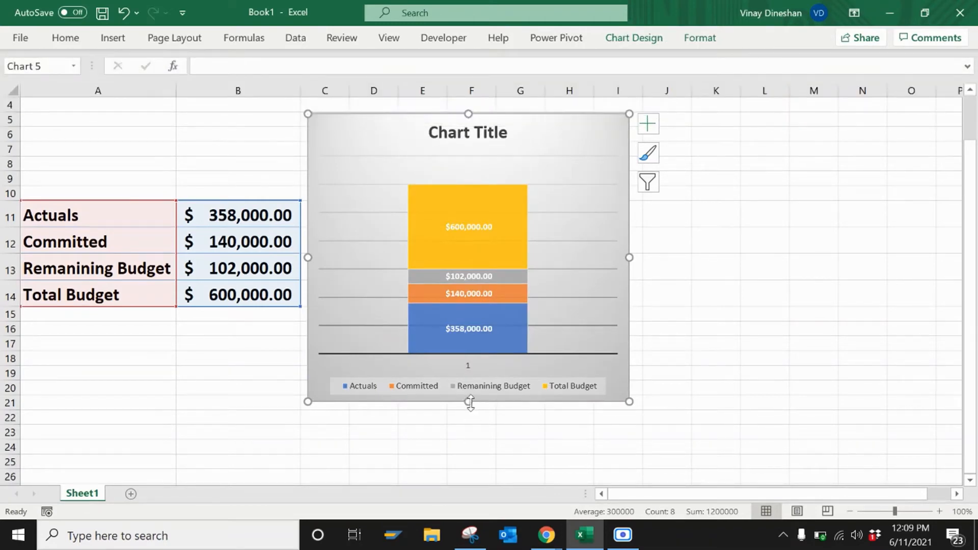
{"action": "left_click_drag", "start_coordinate": [468, 403], "coordinate": [469, 463]}
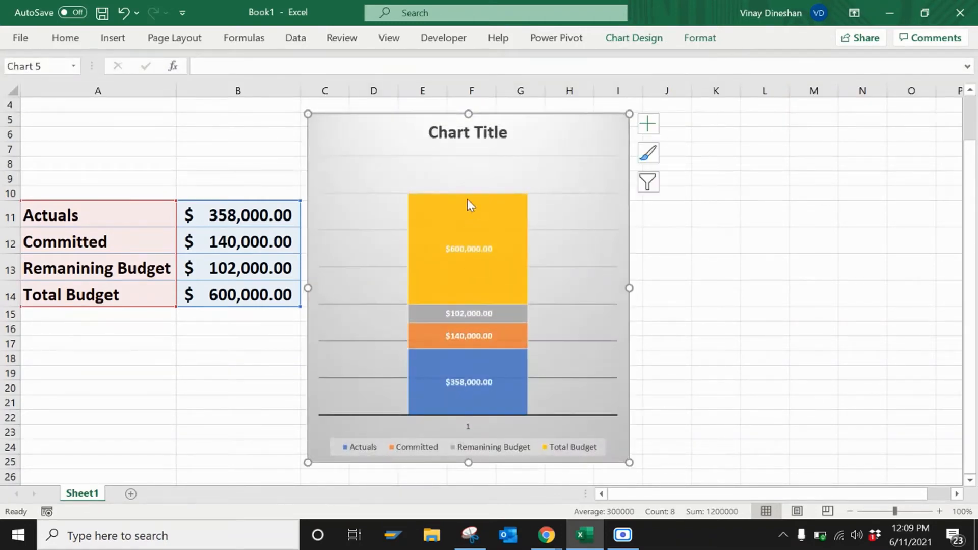
{"action": "left_click", "coordinate": [473, 142]}
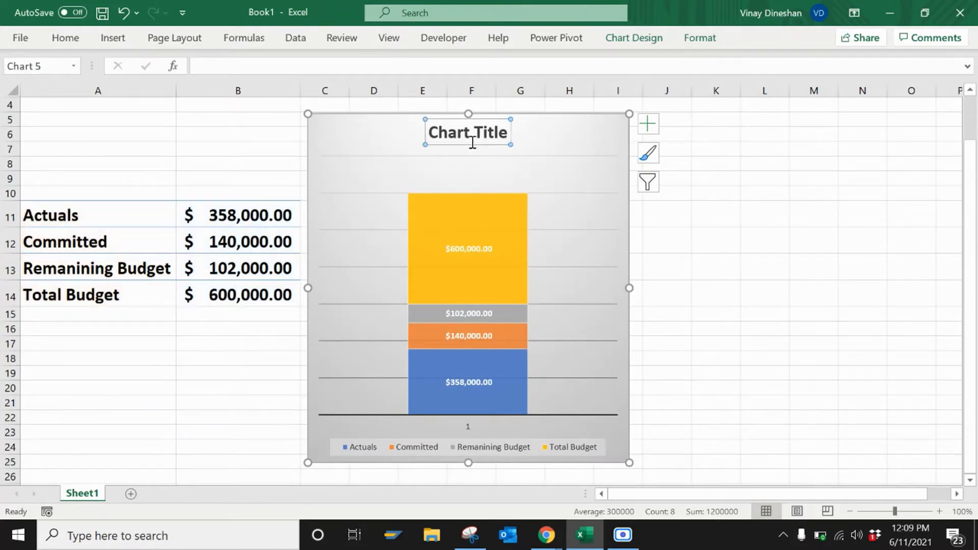
{"action": "key", "text": "Delete"}
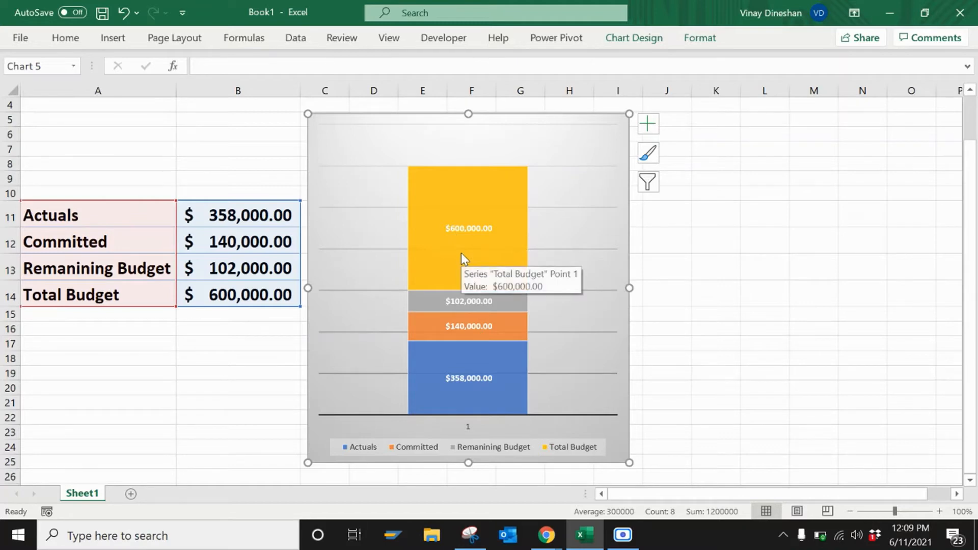
Change the Total Budget series to a Line with Markers chart type, keeping the other series as Stacked Column
{"action": "right_click", "coordinate": [461, 253]}
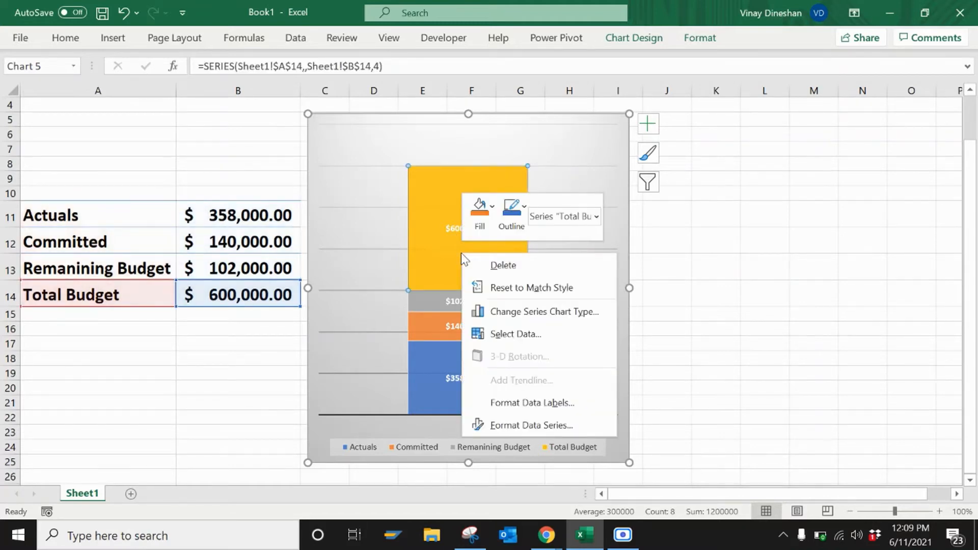
{"action": "left_click", "coordinate": [533, 310]}
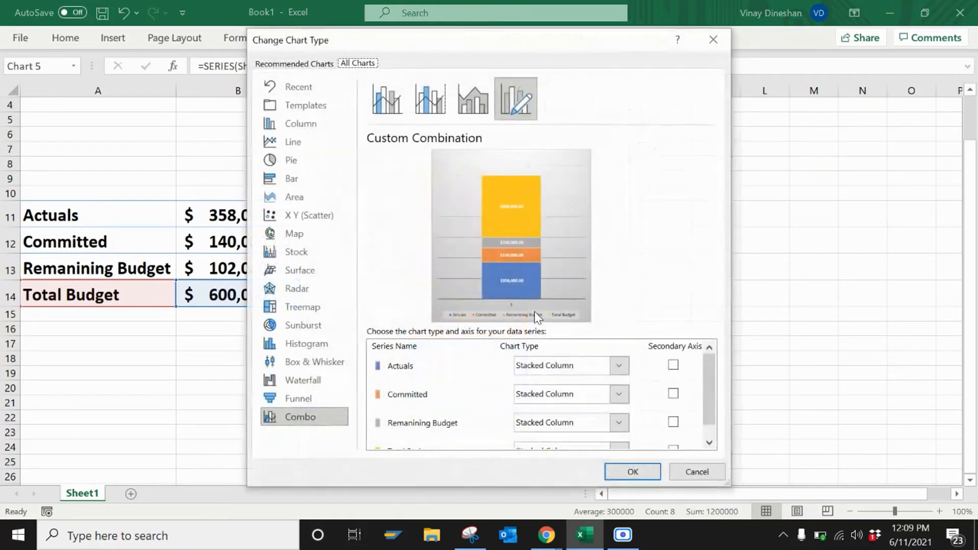
{"action": "left_click", "coordinate": [709, 443]}
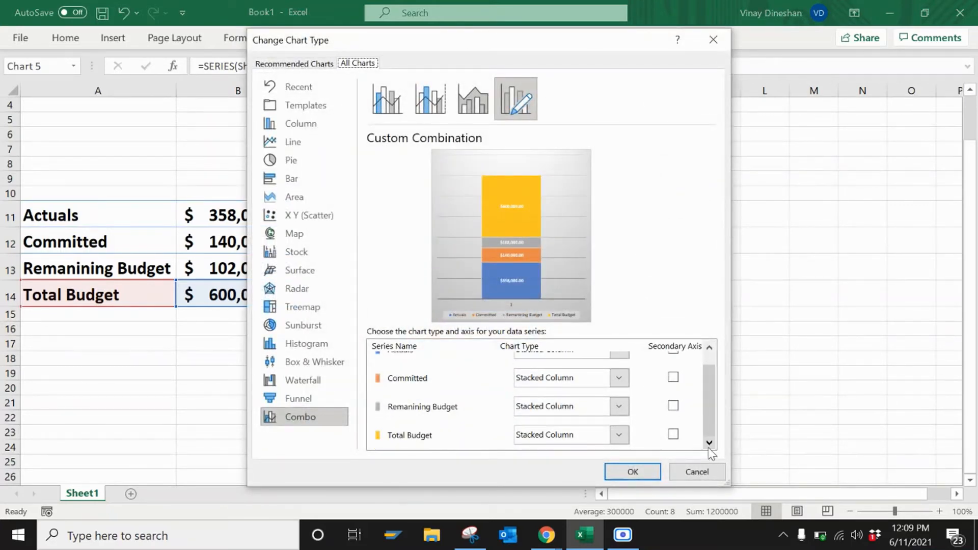
{"action": "left_click", "coordinate": [618, 443]}
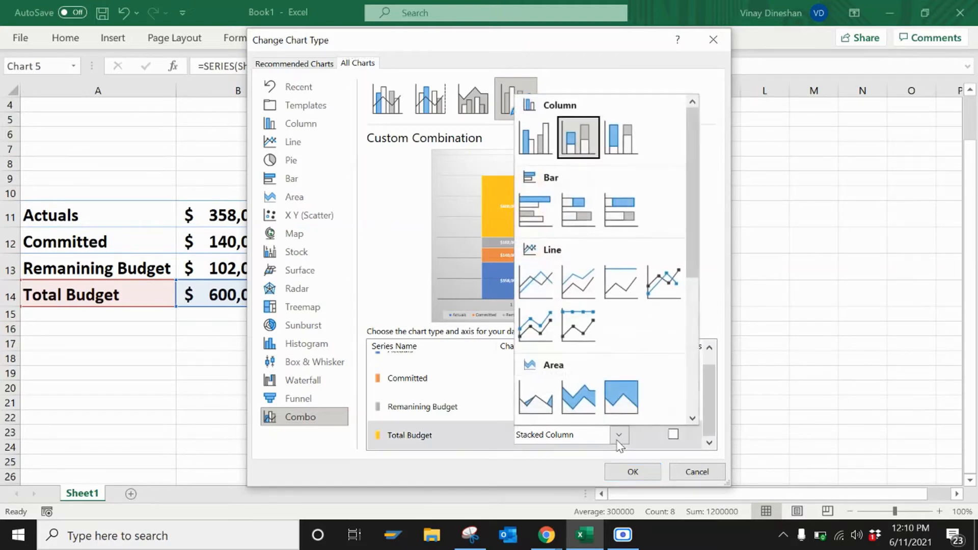
{"action": "left_click", "coordinate": [662, 297]}
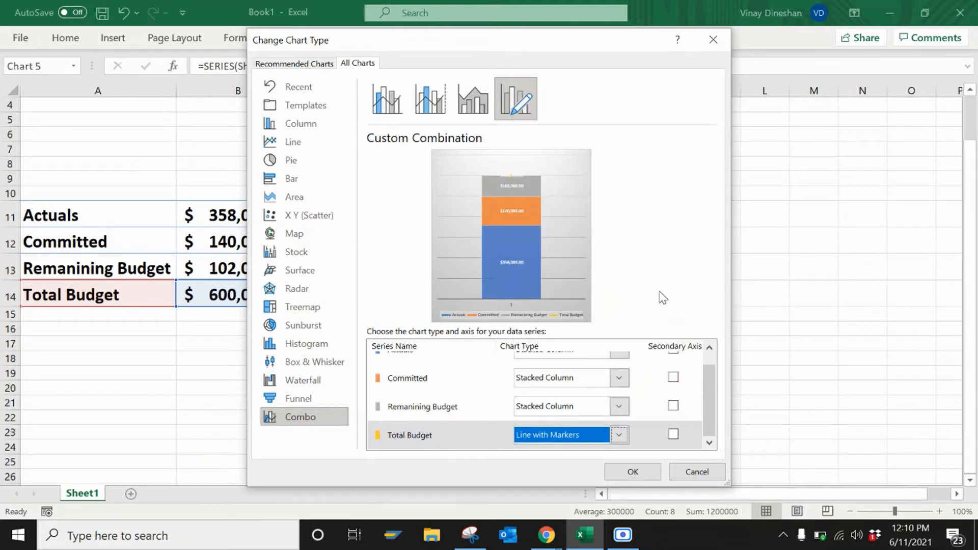
{"action": "left_click", "coordinate": [632, 471]}
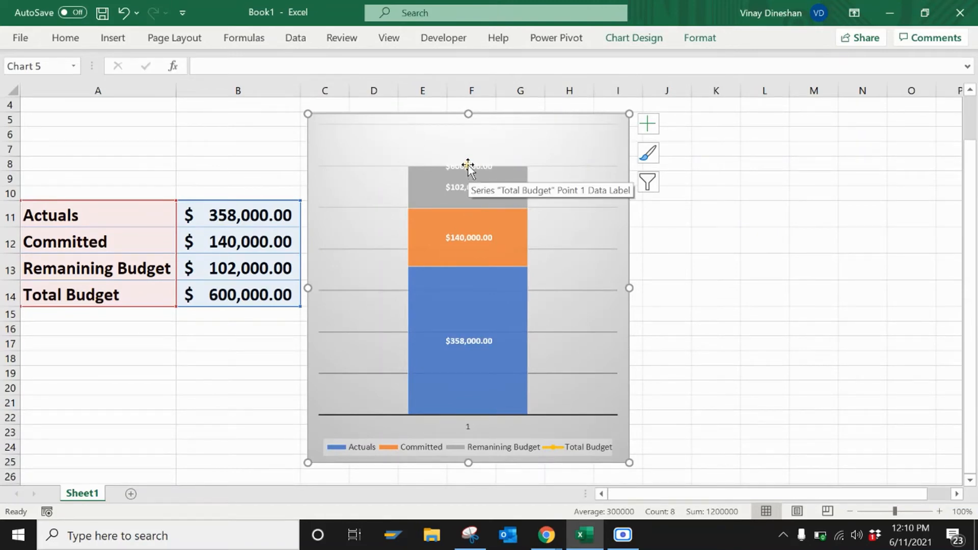
Remove the data labels from all series in the chart
{"action": "left_click", "coordinate": [648, 125]}
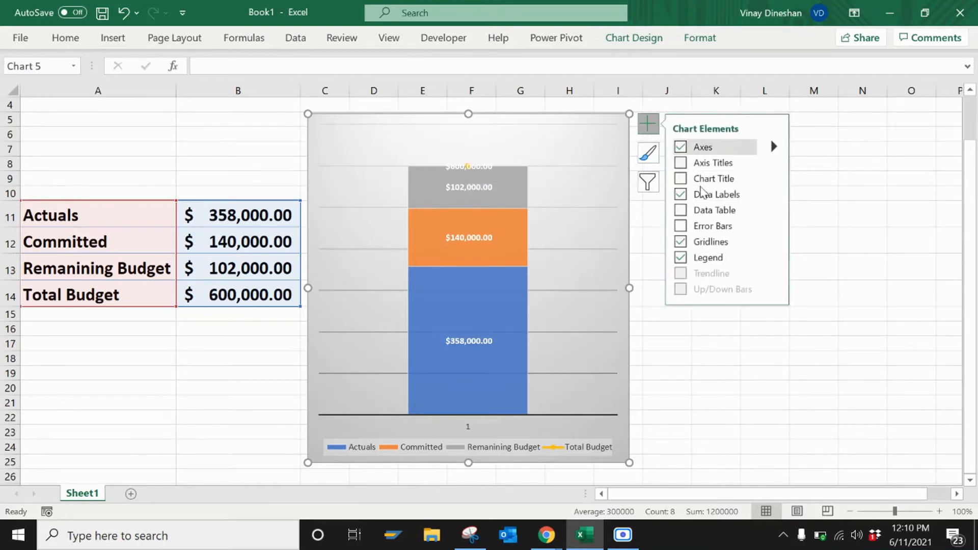
{"action": "left_click", "coordinate": [682, 195]}
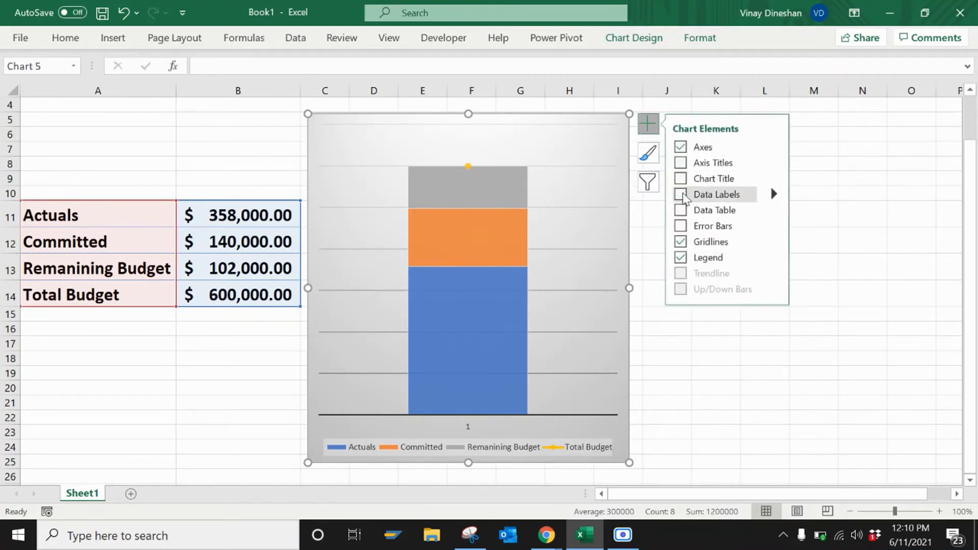
{"action": "left_click", "coordinate": [679, 346]}
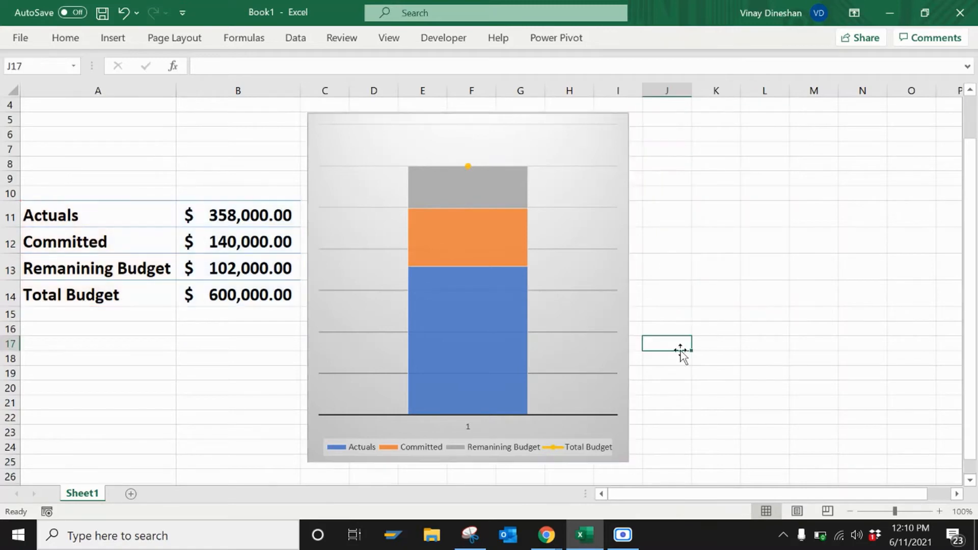
Hide the Total Budget series marker by setting its fill to No fill and its border to No line
{"action": "left_click", "coordinate": [470, 167]}
{"action": "left_click", "coordinate": [702, 231]}
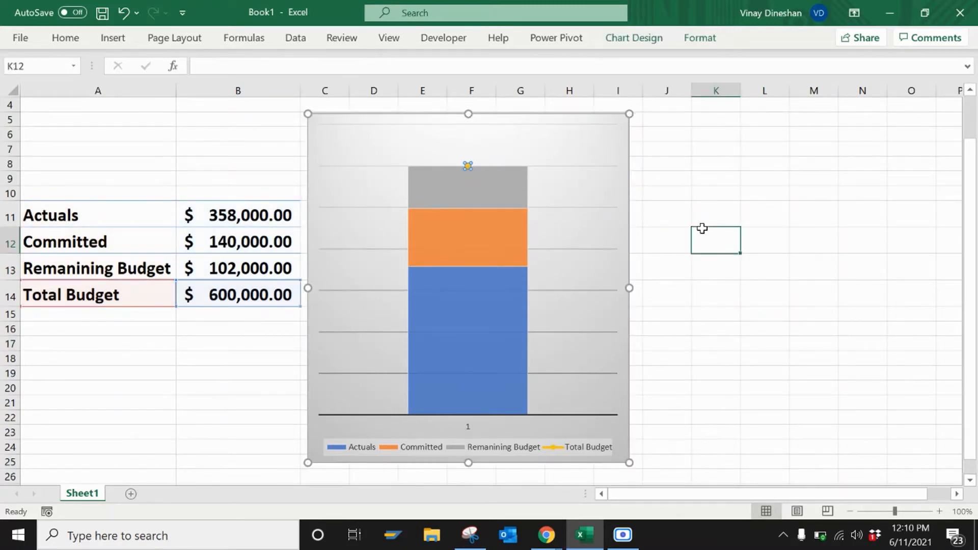
{"action": "double_click", "coordinate": [468, 166]}
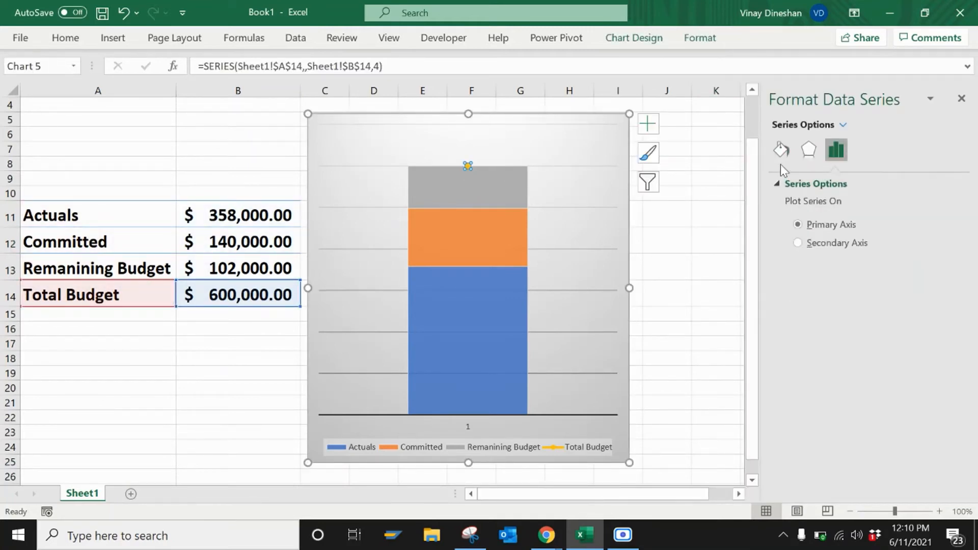
{"action": "left_click", "coordinate": [782, 151]}
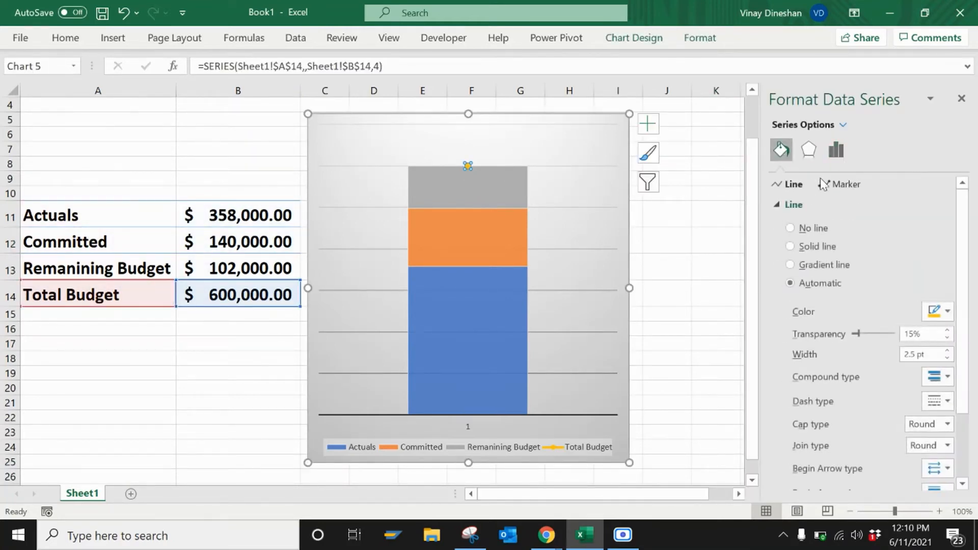
{"action": "left_click", "coordinate": [835, 186]}
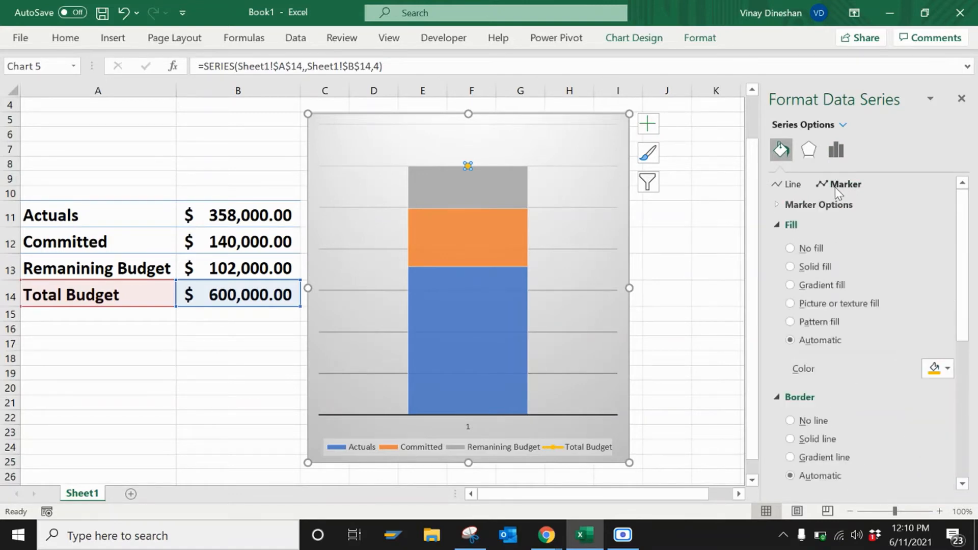
{"action": "left_click", "coordinate": [790, 248]}
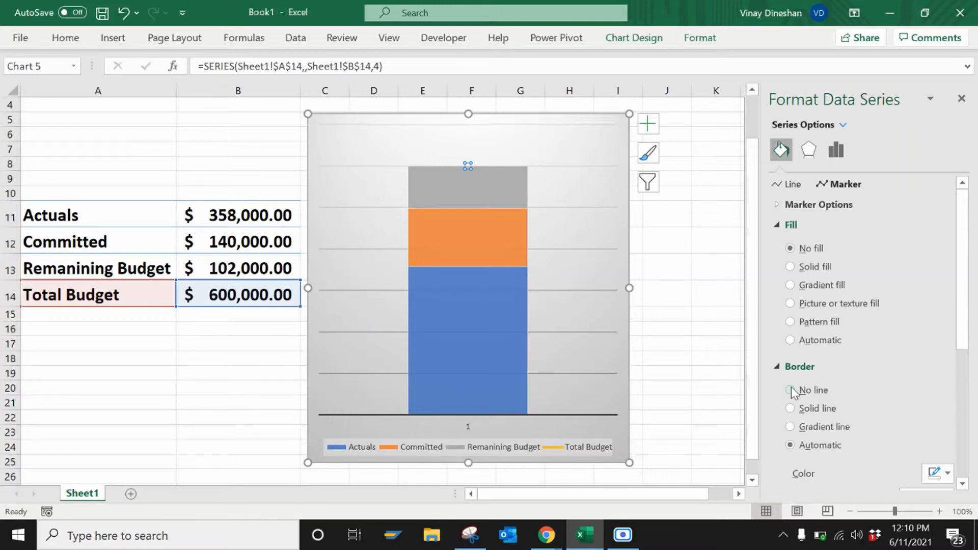
{"action": "left_click", "coordinate": [791, 391]}
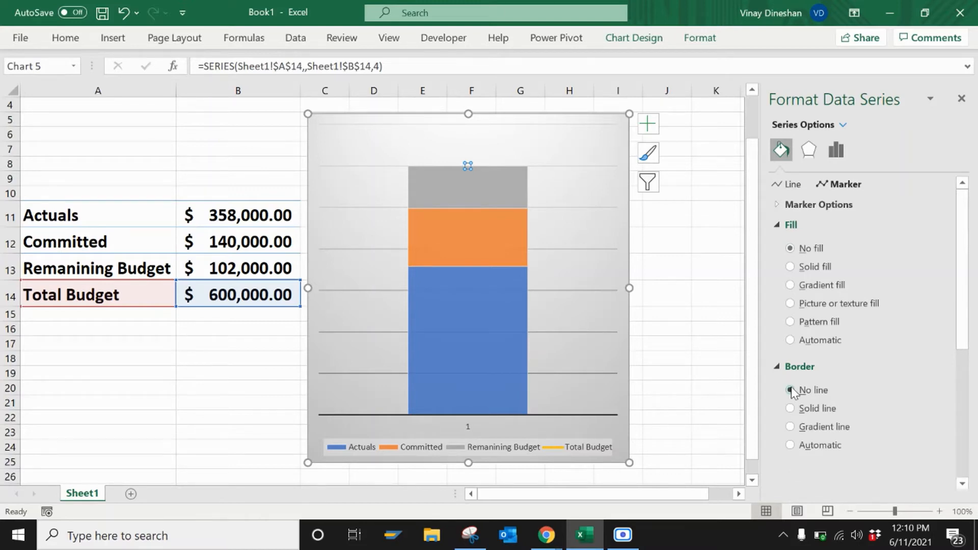
{"action": "left_click", "coordinate": [969, 100]}
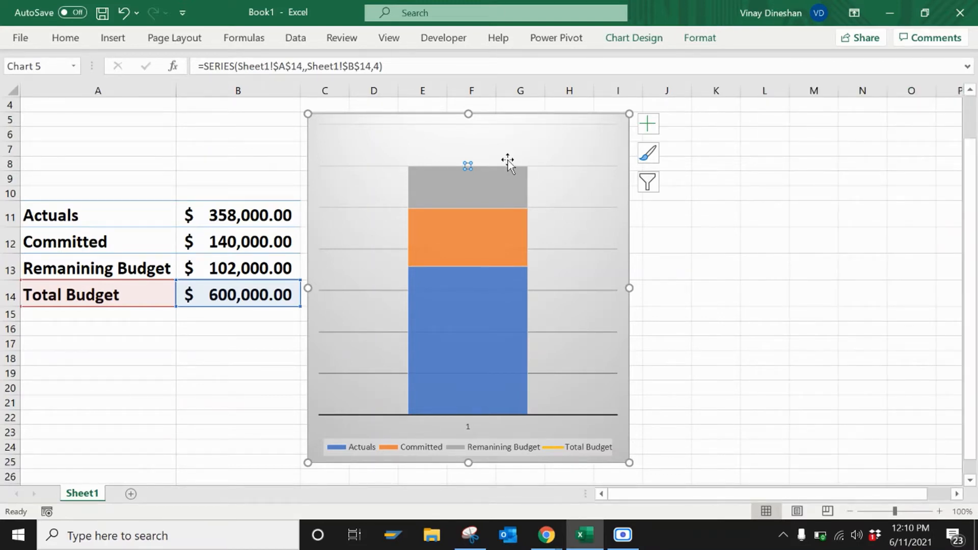
Add data labels to all series of the chart
{"action": "left_click", "coordinate": [507, 152]}
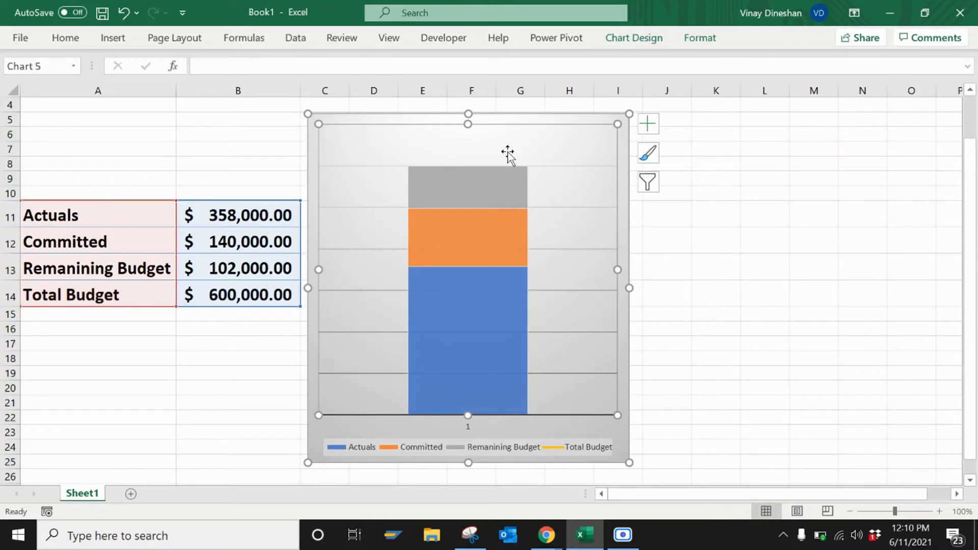
{"action": "left_click", "coordinate": [657, 128]}
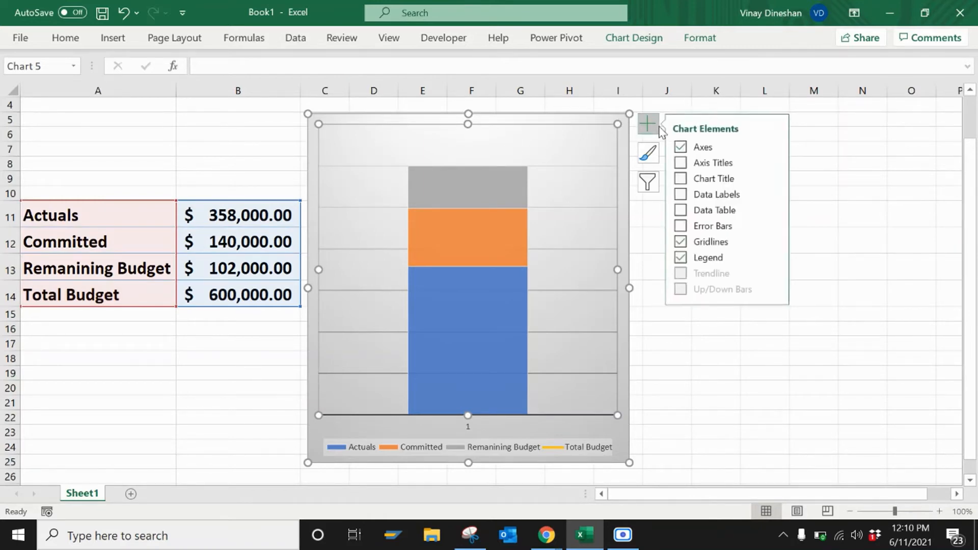
{"action": "left_click", "coordinate": [680, 194]}
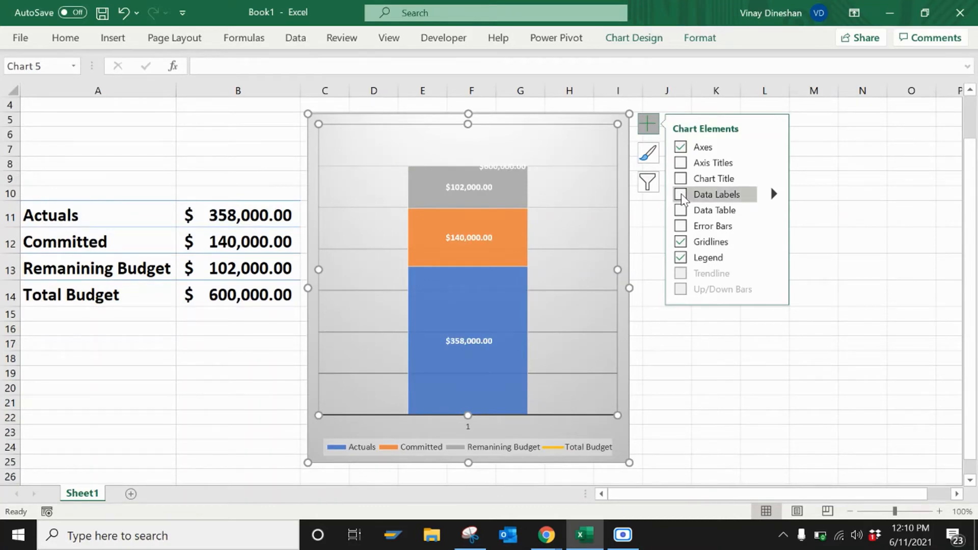
{"action": "left_click", "coordinate": [717, 352]}
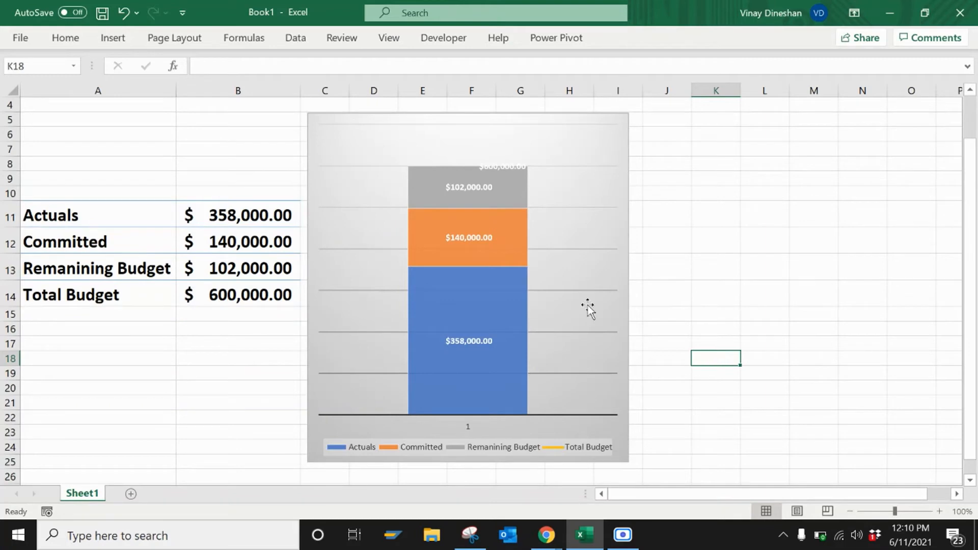
Place the Total Budget data label above its point and format its text black at font size 10
{"action": "left_click", "coordinate": [484, 342]}
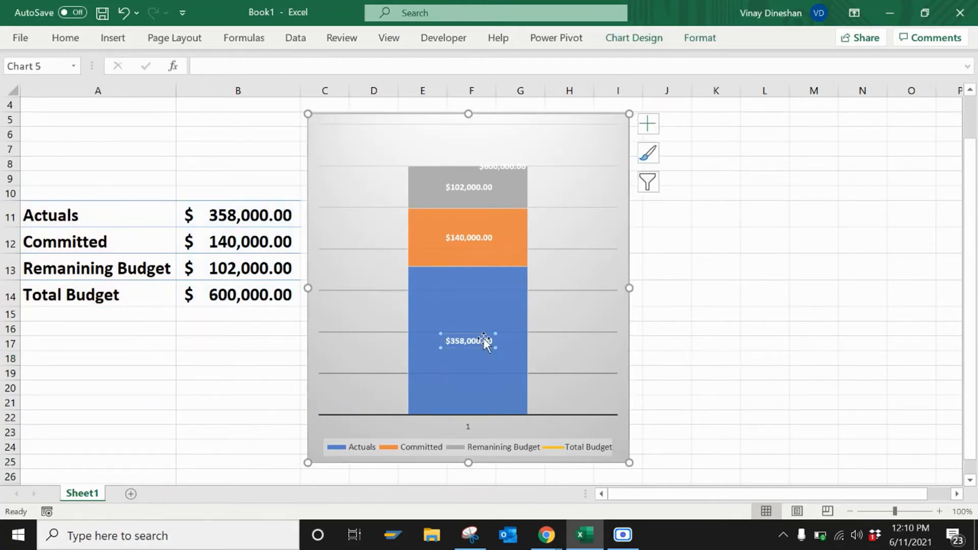
{"action": "left_click", "coordinate": [492, 169]}
{"action": "double_click", "coordinate": [491, 170]}
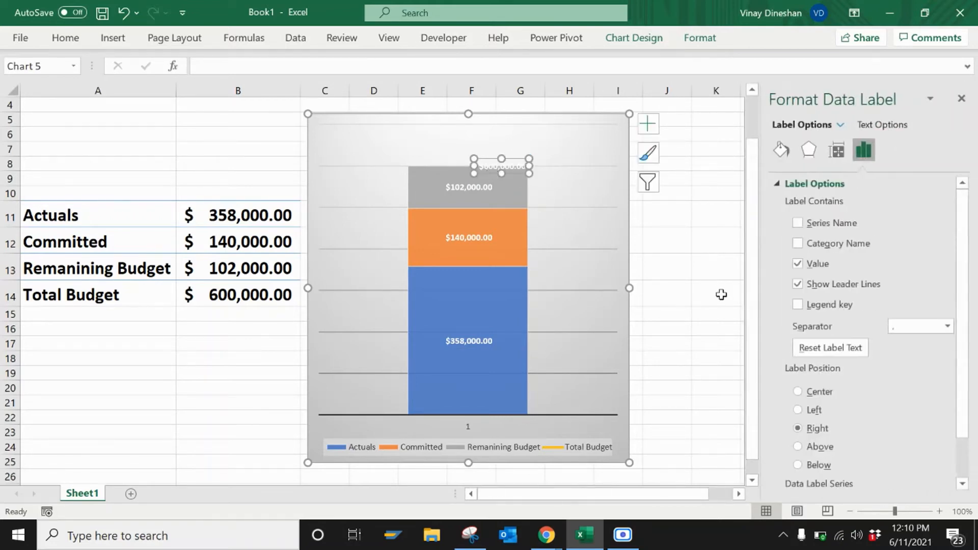
{"action": "left_click", "coordinate": [797, 447]}
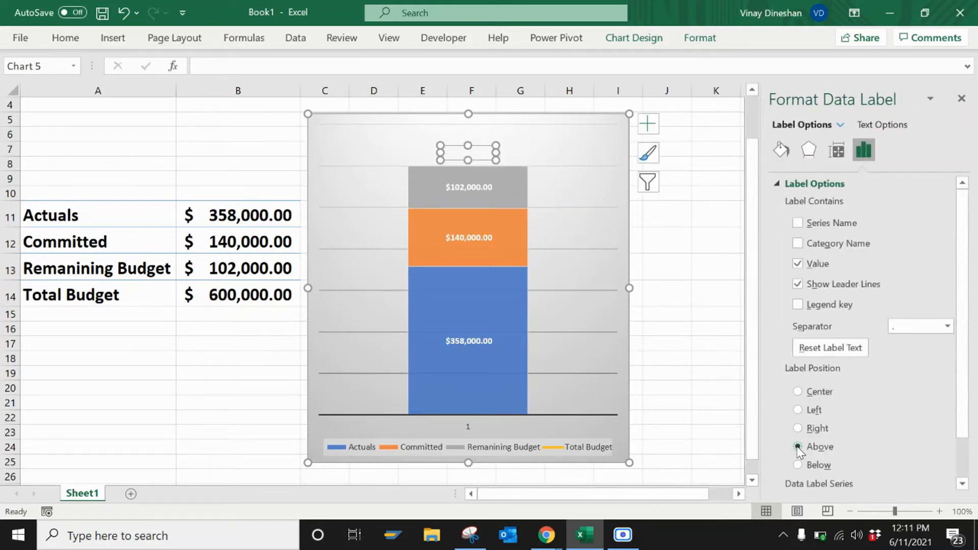
{"action": "left_click", "coordinate": [69, 40]}
{"action": "left_click", "coordinate": [213, 93]}
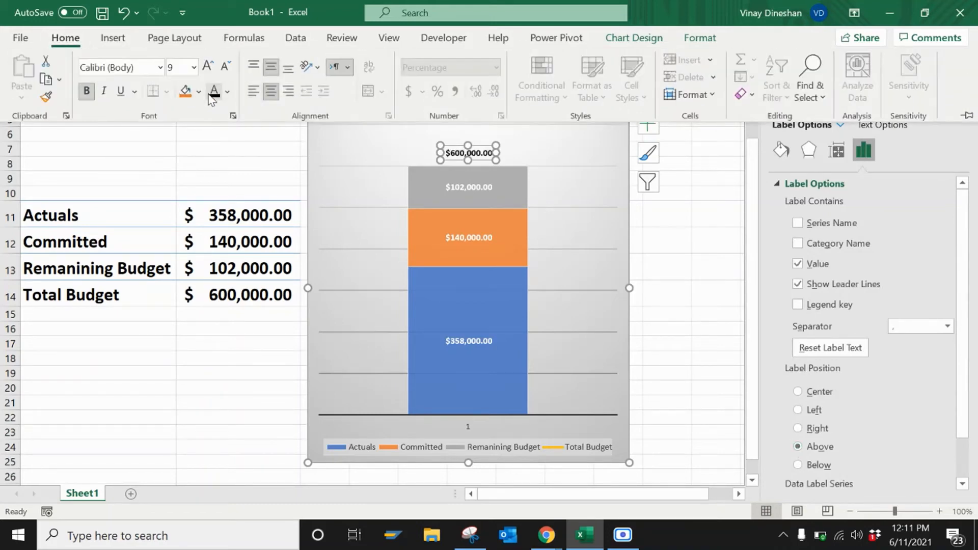
{"action": "left_click", "coordinate": [208, 67]}
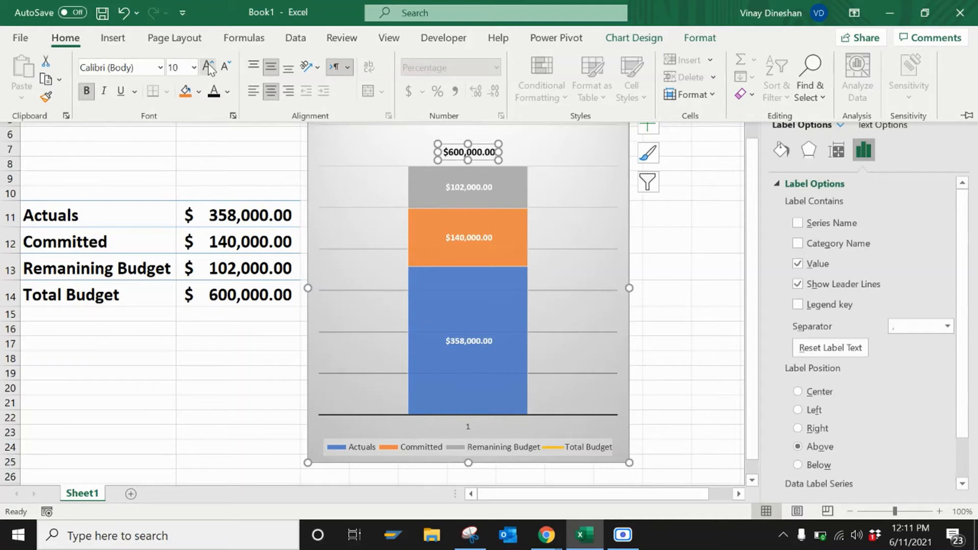
{"action": "left_click", "coordinate": [721, 225]}
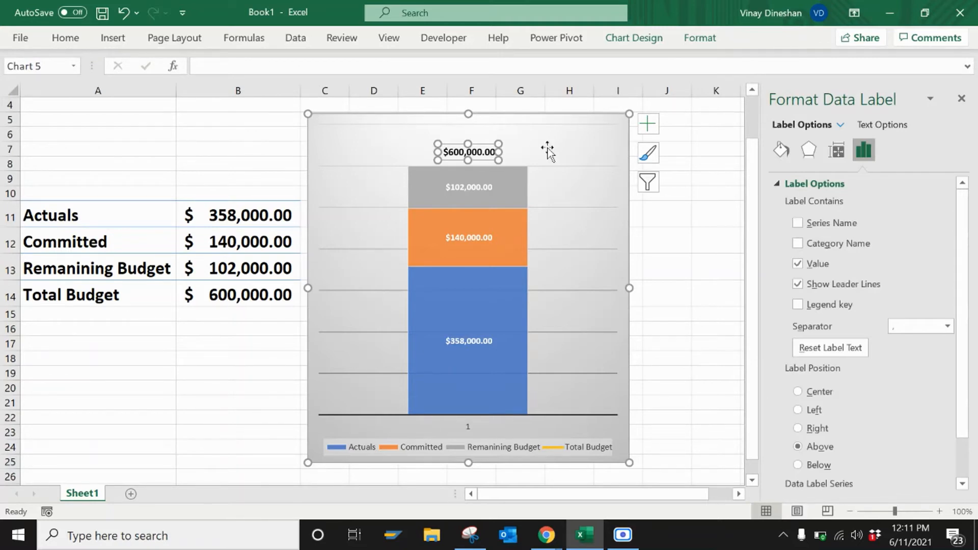
{"action": "right_click", "coordinate": [503, 161]}
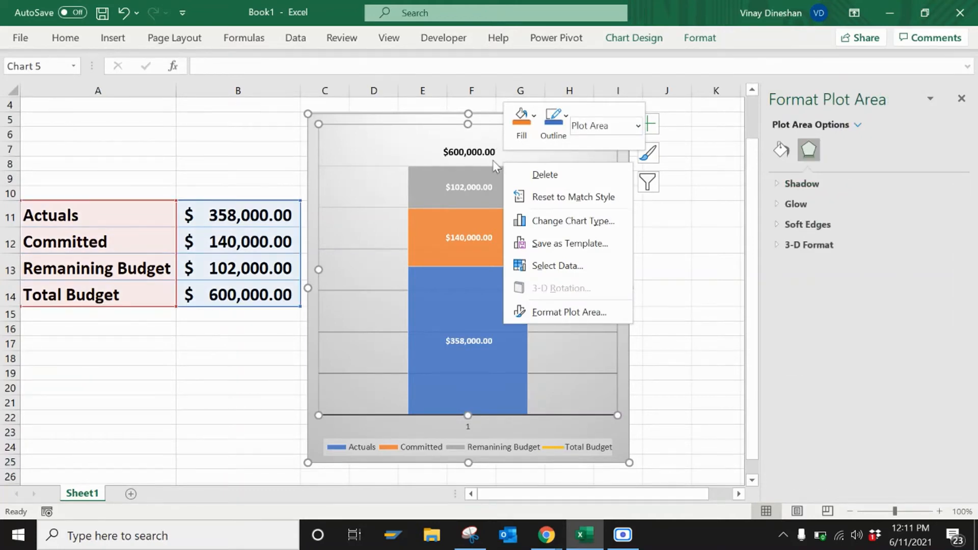
{"action": "left_click", "coordinate": [490, 155]}
{"action": "left_click", "coordinate": [490, 159]}
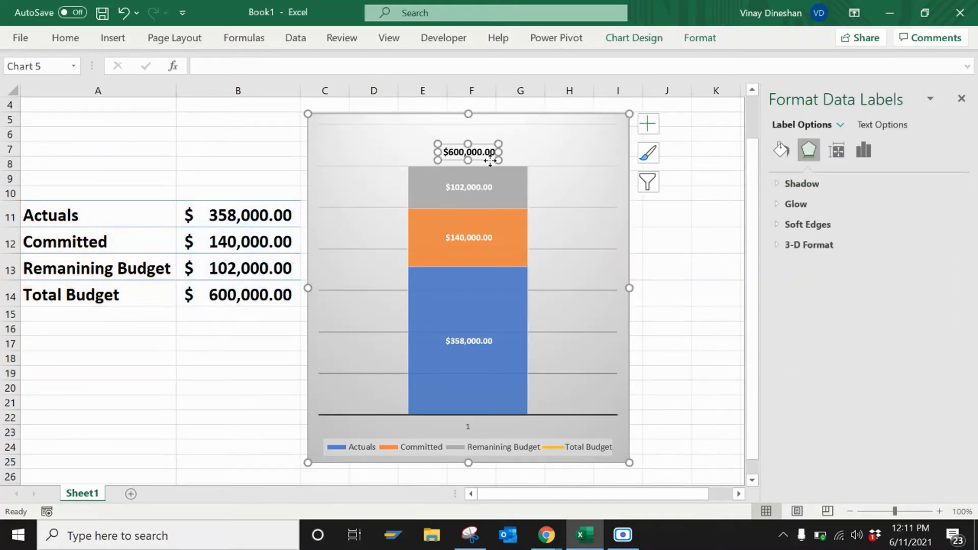
{"action": "right_click", "coordinate": [490, 161]}
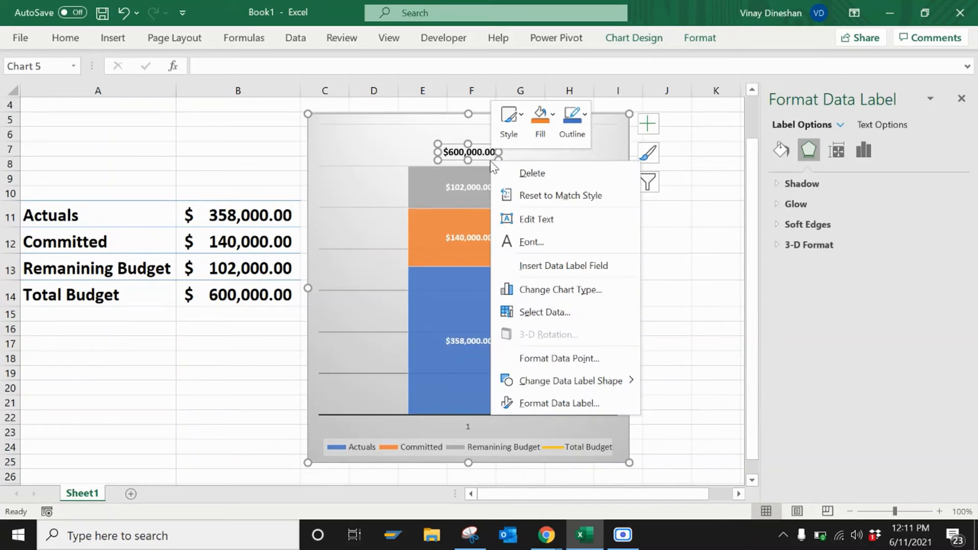
{"action": "left_click", "coordinate": [610, 292]}
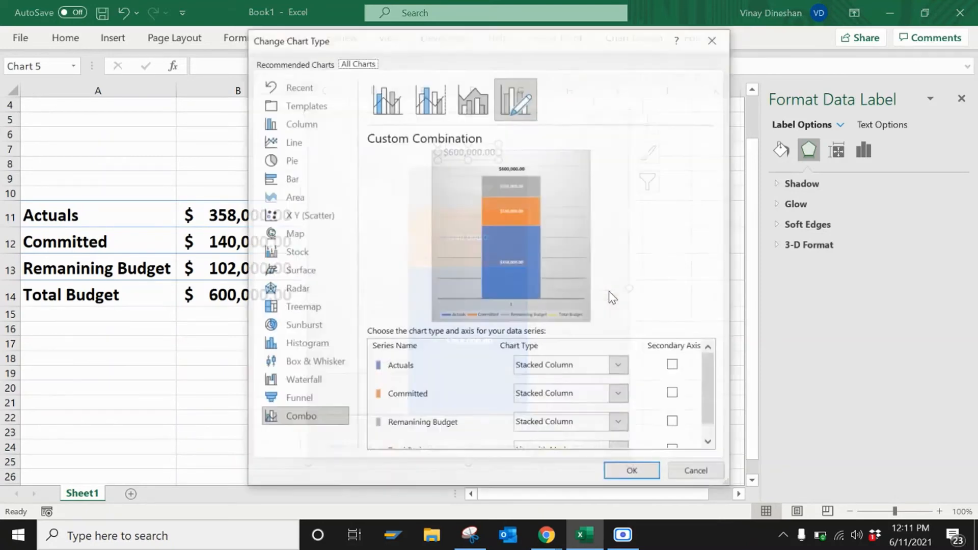
{"action": "left_click", "coordinate": [709, 472]}
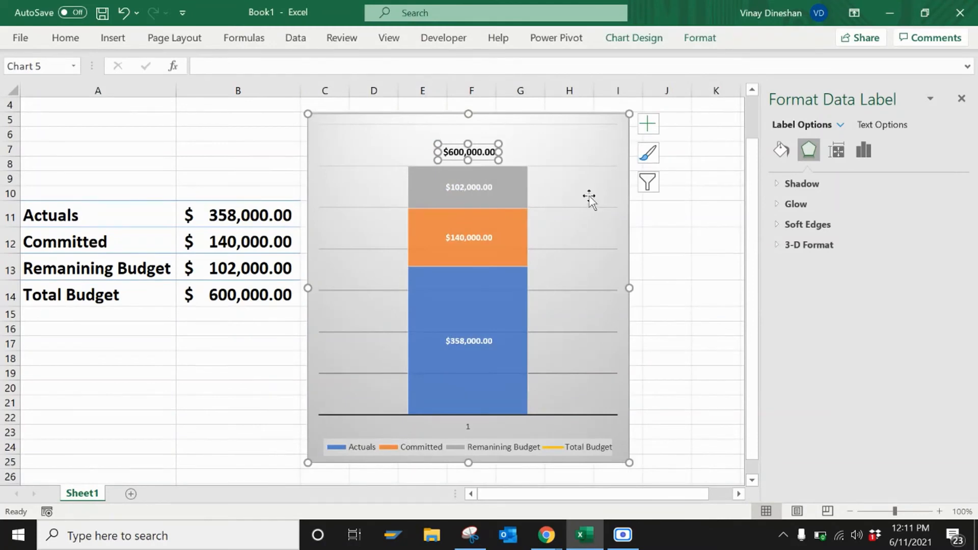
Change the Total Budget data label's shape to a down arrow callout and close the formatting pane
{"action": "right_click", "coordinate": [482, 160]}
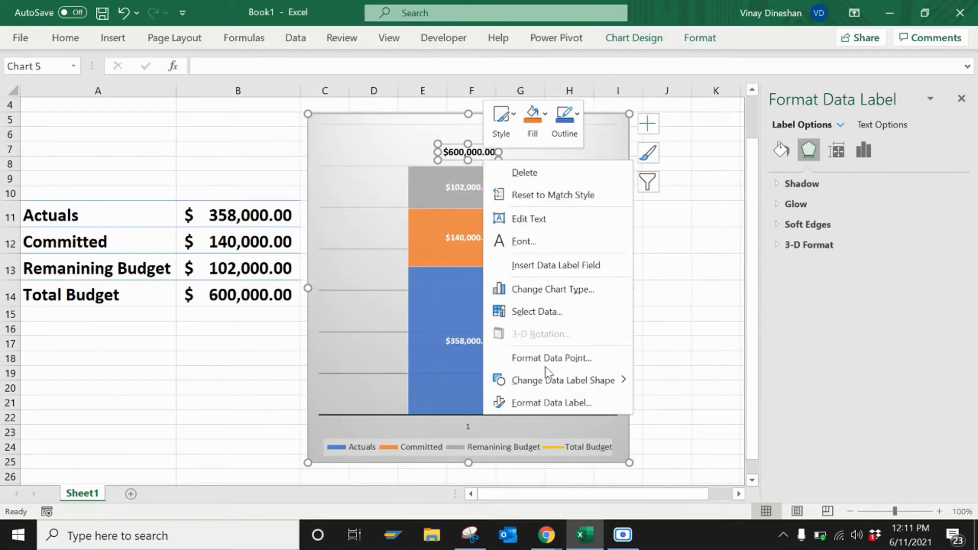
{"action": "mouse_move", "coordinate": [601, 390]}
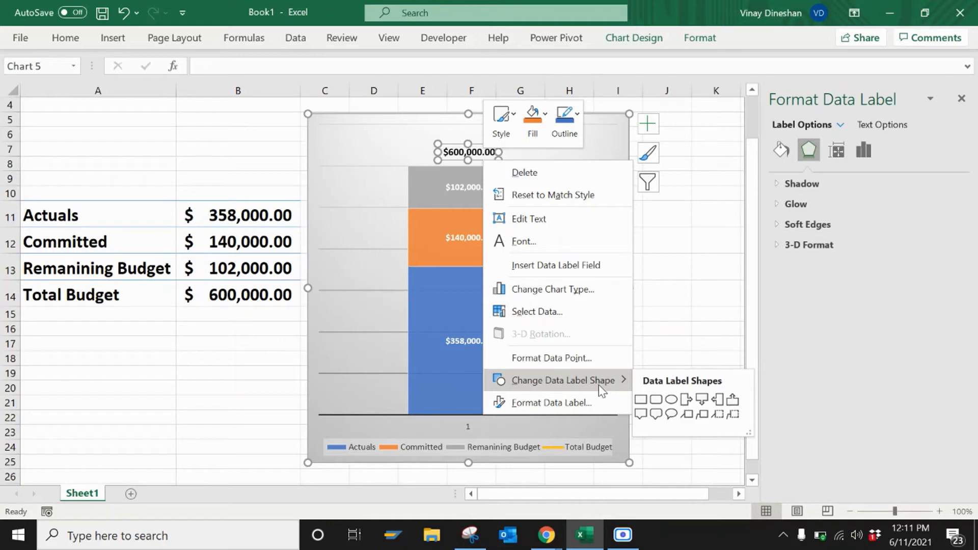
{"action": "left_click", "coordinate": [701, 400]}
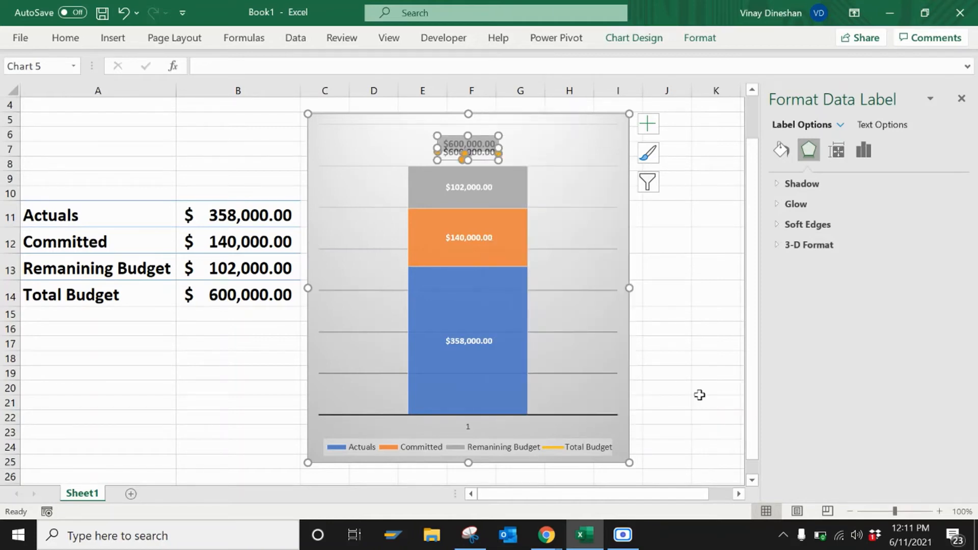
{"action": "left_click", "coordinate": [563, 130]}
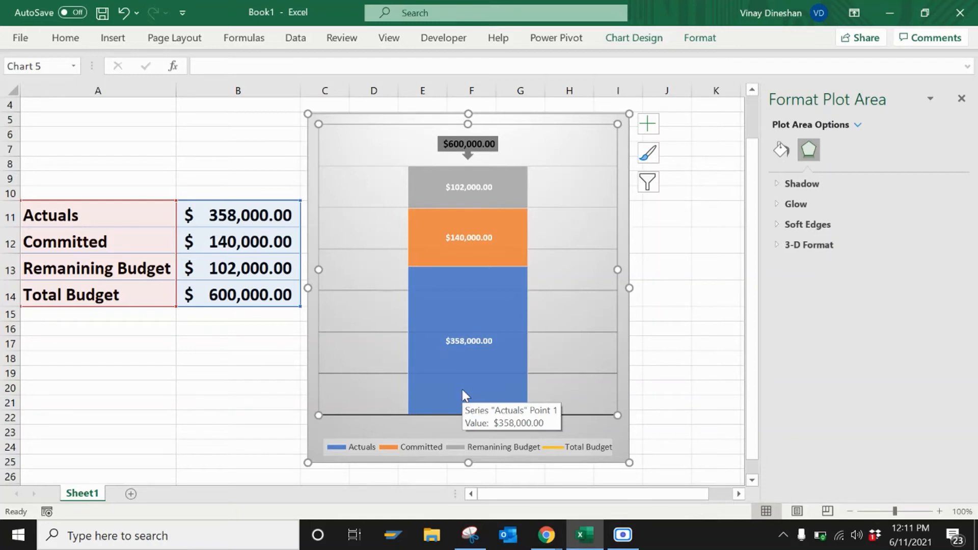
{"action": "left_click", "coordinate": [961, 99]}
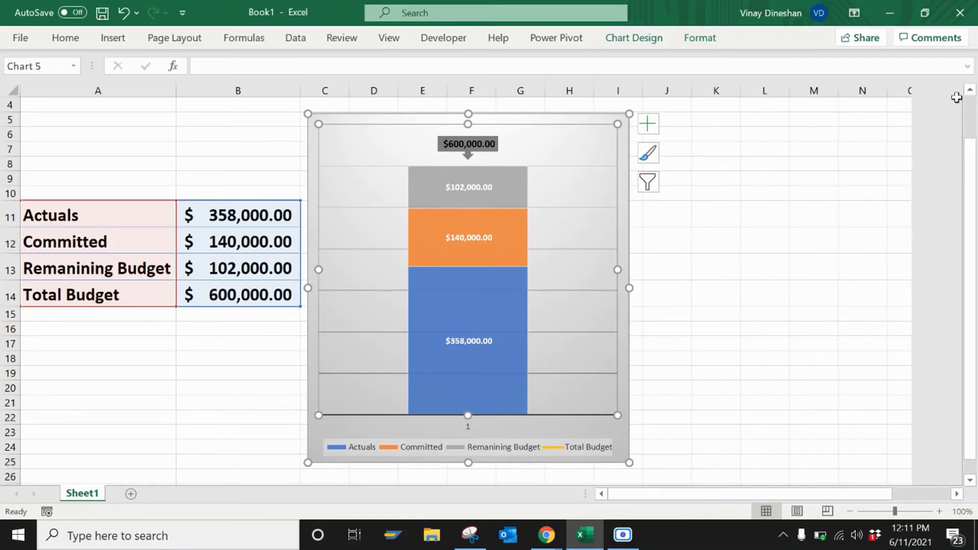
Move the chart clear of column C so it no longer covers the percentages beside the amounts
{"action": "left_click_drag", "start_coordinate": [632, 445], "coordinate": [706, 450]}
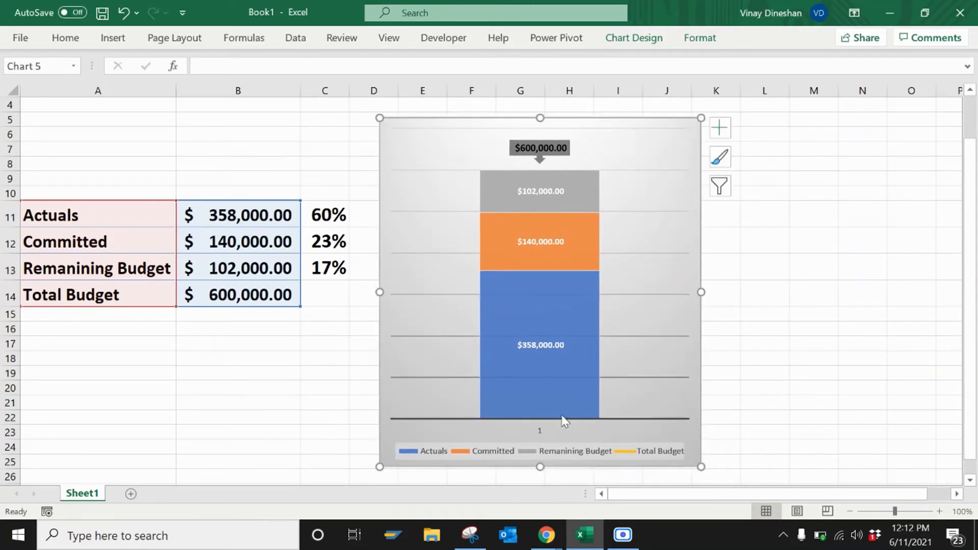
{"action": "mouse_move", "coordinate": [545, 391]}
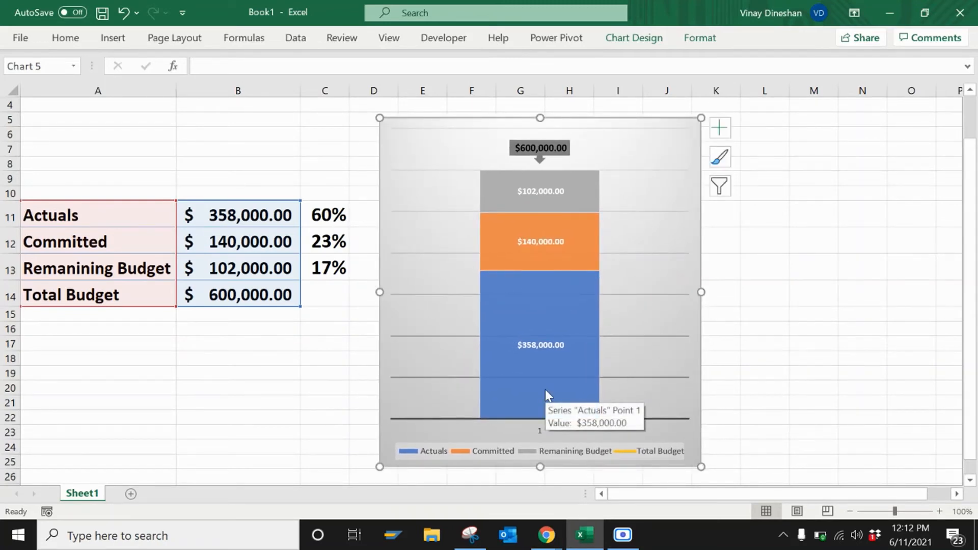
{"action": "left_click", "coordinate": [547, 346]}
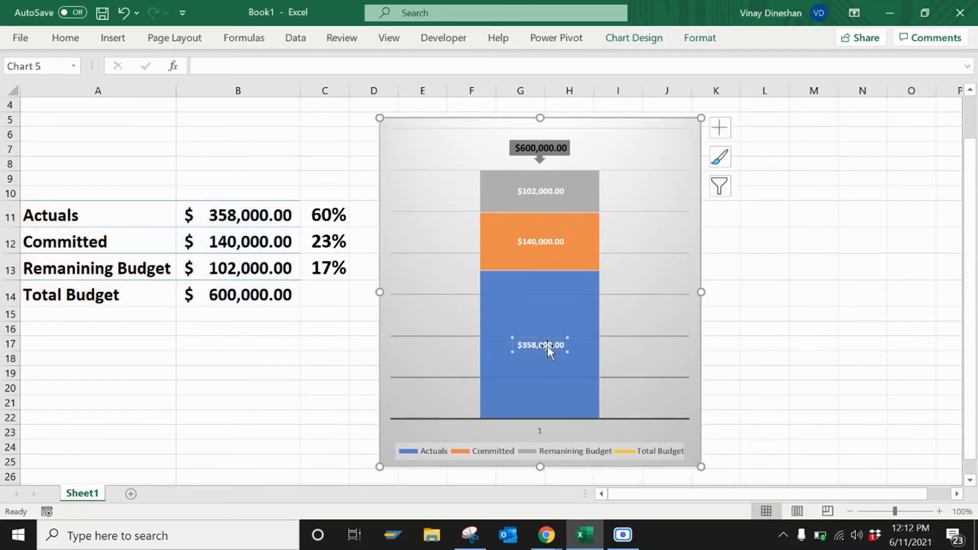
{"action": "left_click", "coordinate": [548, 346]}
{"action": "left_click", "coordinate": [775, 339]}
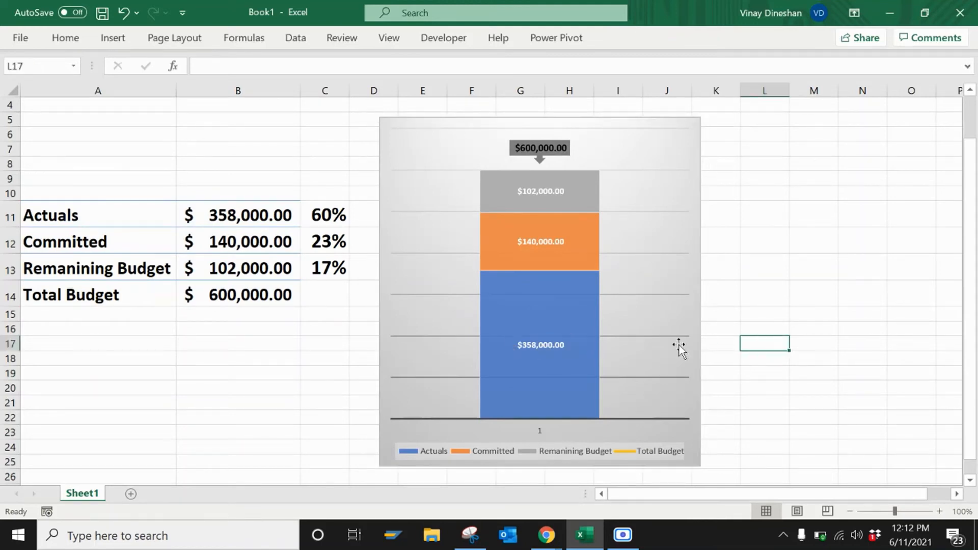
Add the percentage from cell C11 to the Actuals data label using Value From Cells, keeping the amount
{"action": "double_click", "coordinate": [557, 351]}
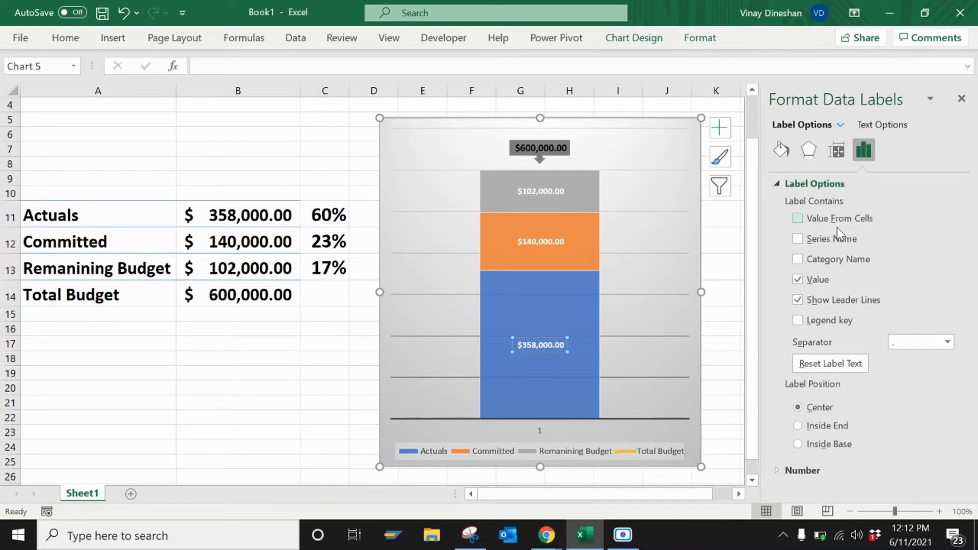
{"action": "left_click", "coordinate": [796, 218]}
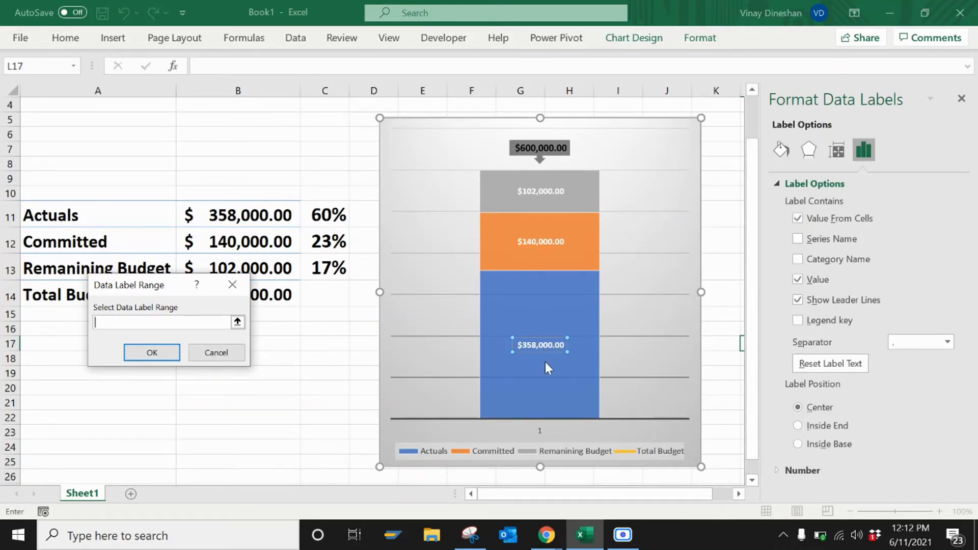
{"action": "left_click", "coordinate": [326, 220]}
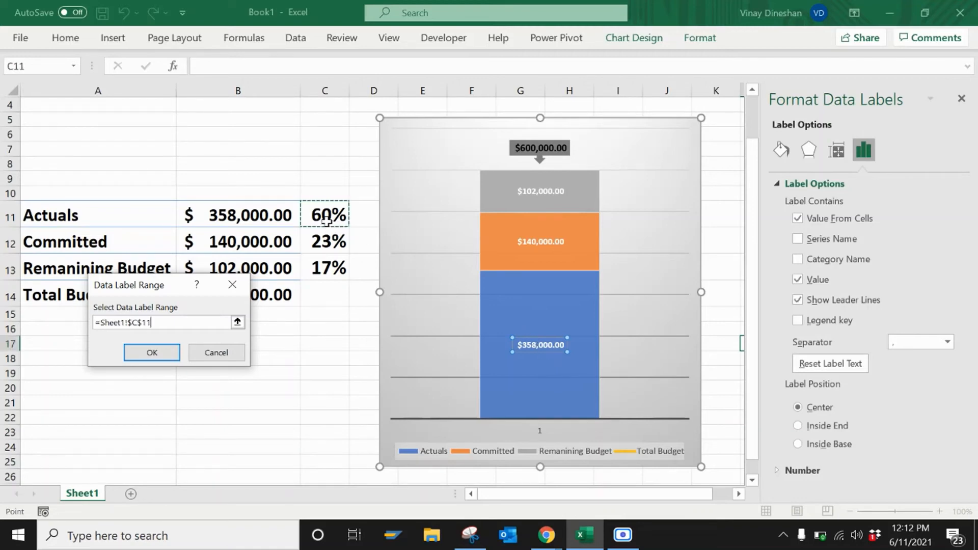
{"action": "left_click", "coordinate": [162, 358]}
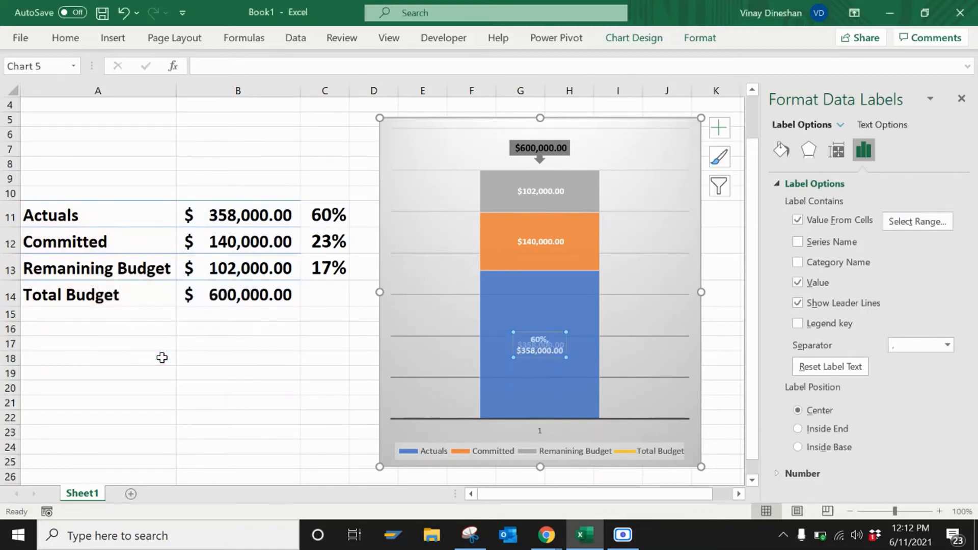
Add the percentage from cell C12 to the Committed data label using Value From Cells, keeping the amount
{"action": "left_click", "coordinate": [541, 243]}
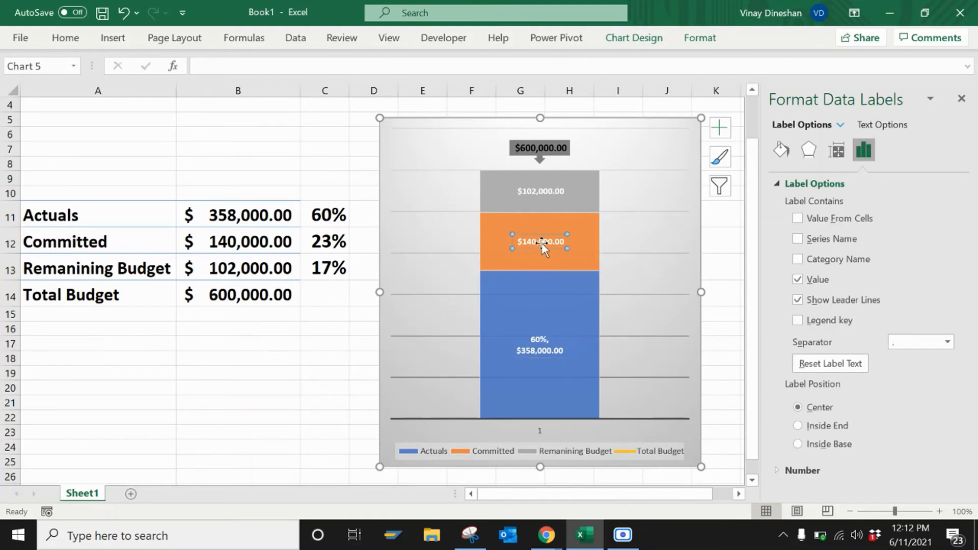
{"action": "left_click", "coordinate": [799, 221]}
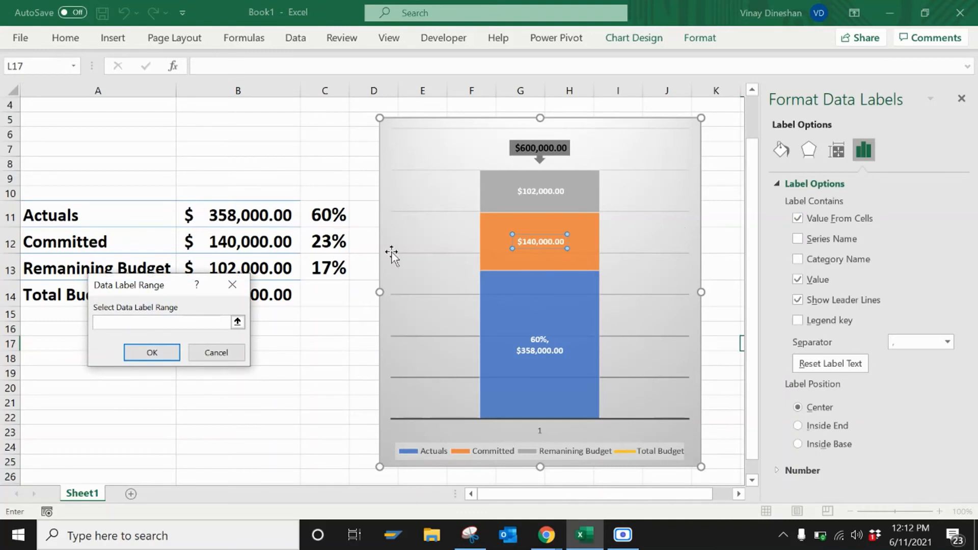
{"action": "left_click", "coordinate": [326, 244]}
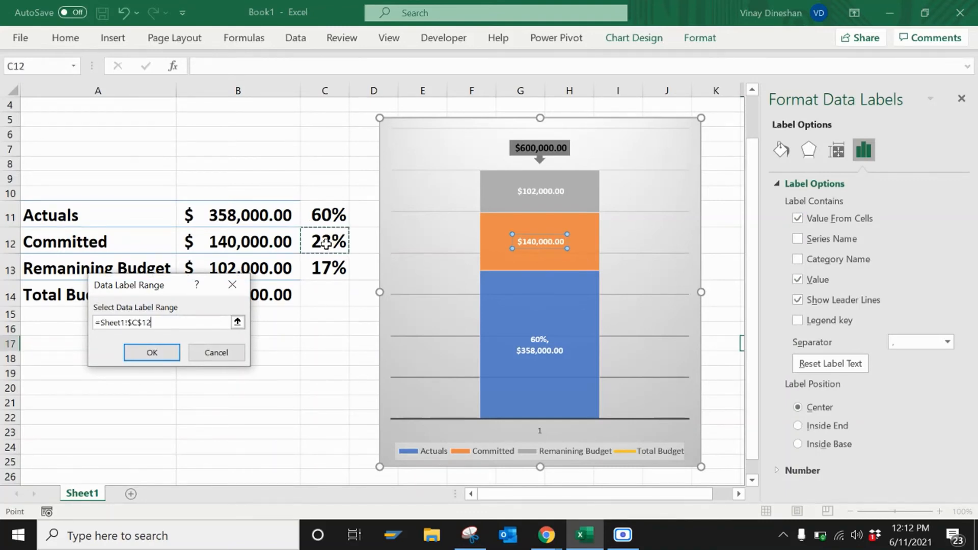
{"action": "left_click", "coordinate": [151, 352]}
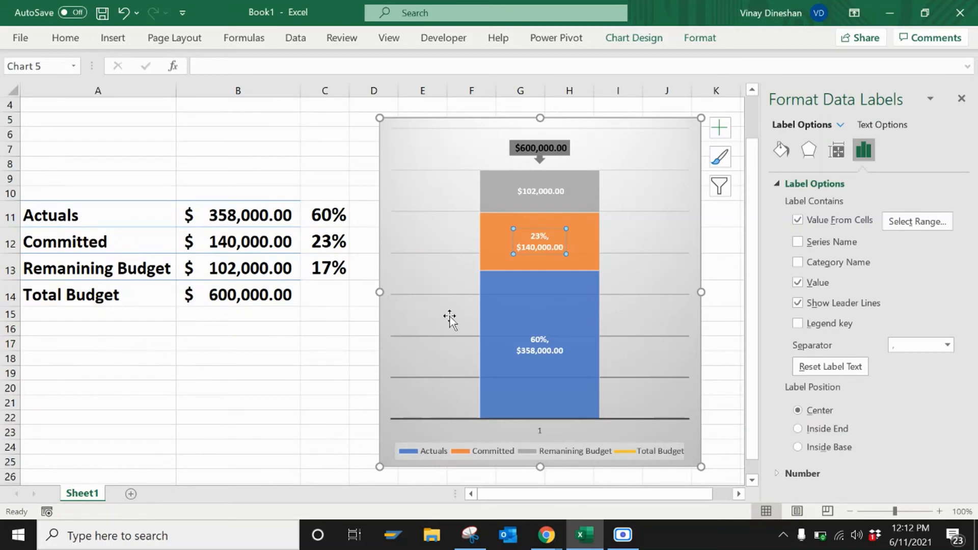
Add the percentage from cell C13 to the Remaining Budget data label using Value From Cells, keeping the amount
{"action": "left_click", "coordinate": [551, 191]}
{"action": "left_click", "coordinate": [799, 221]}
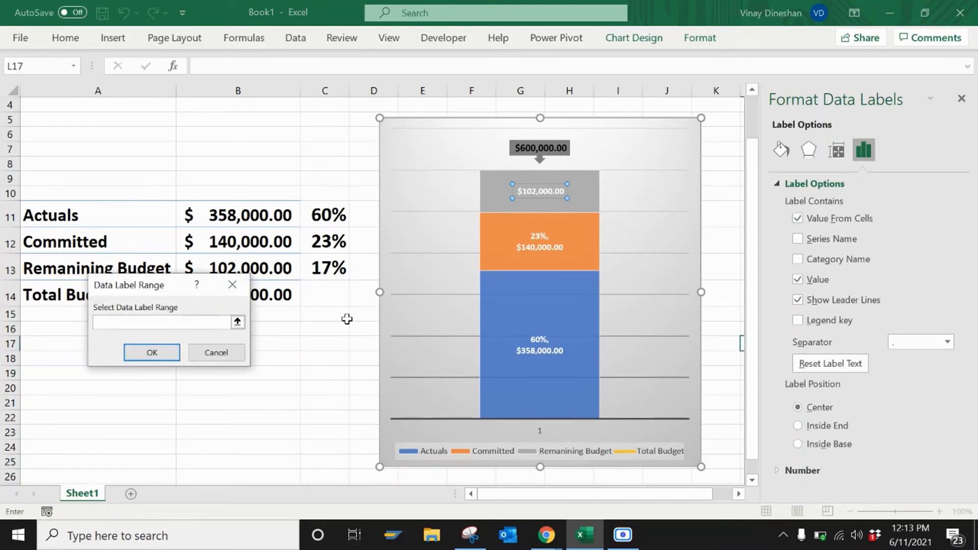
{"action": "left_click", "coordinate": [325, 274]}
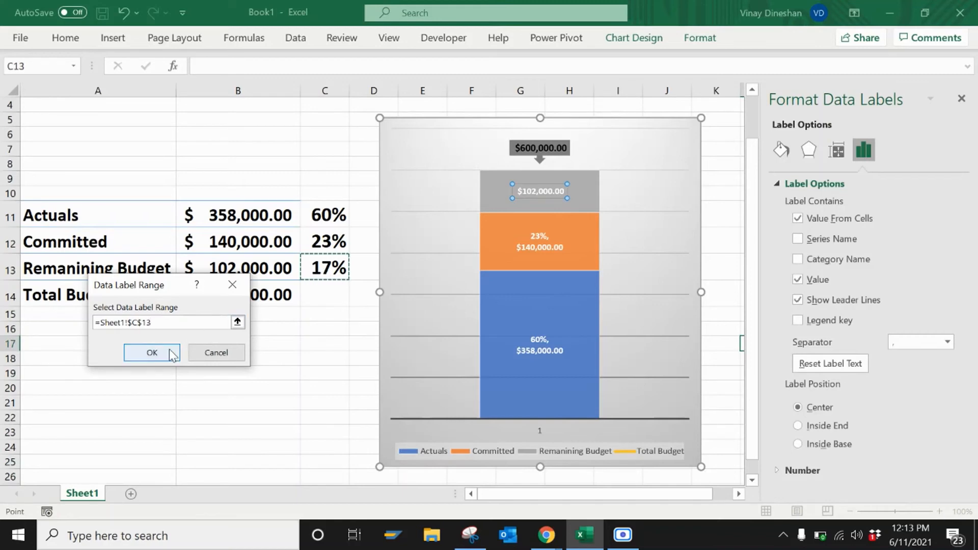
{"action": "left_click", "coordinate": [151, 352]}
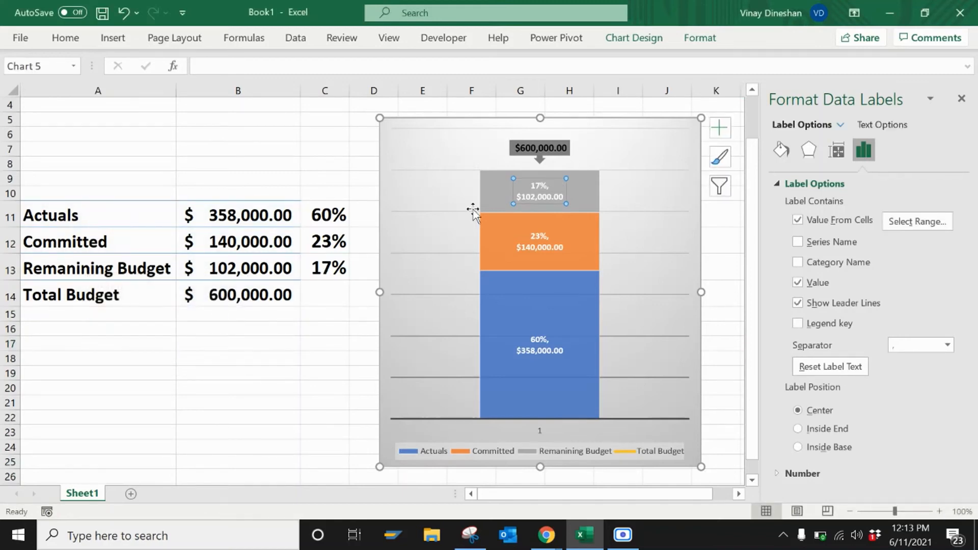
Add the name from cell A14 to the Total Budget callout using Value From Cells, separated from the amount by a new line
{"action": "left_click", "coordinate": [554, 151]}
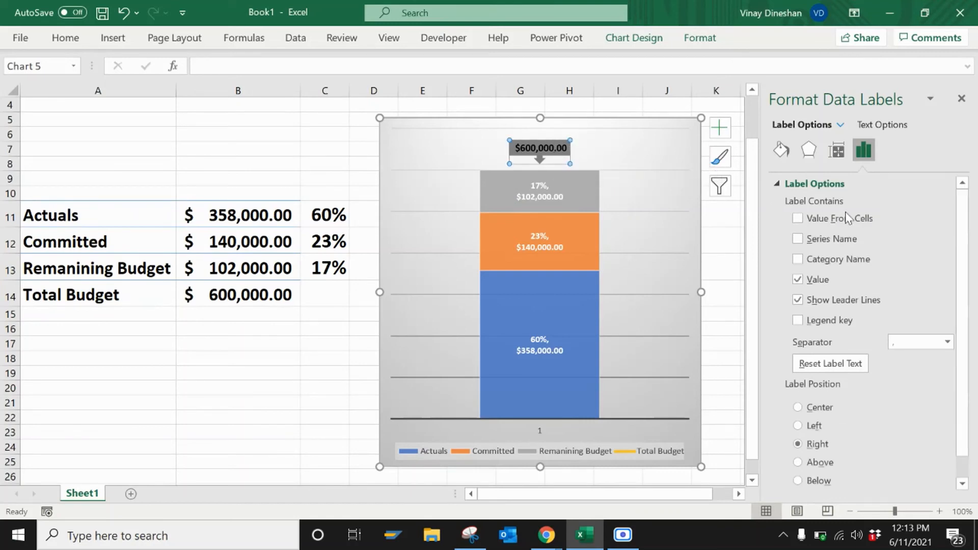
{"action": "left_click", "coordinate": [797, 218]}
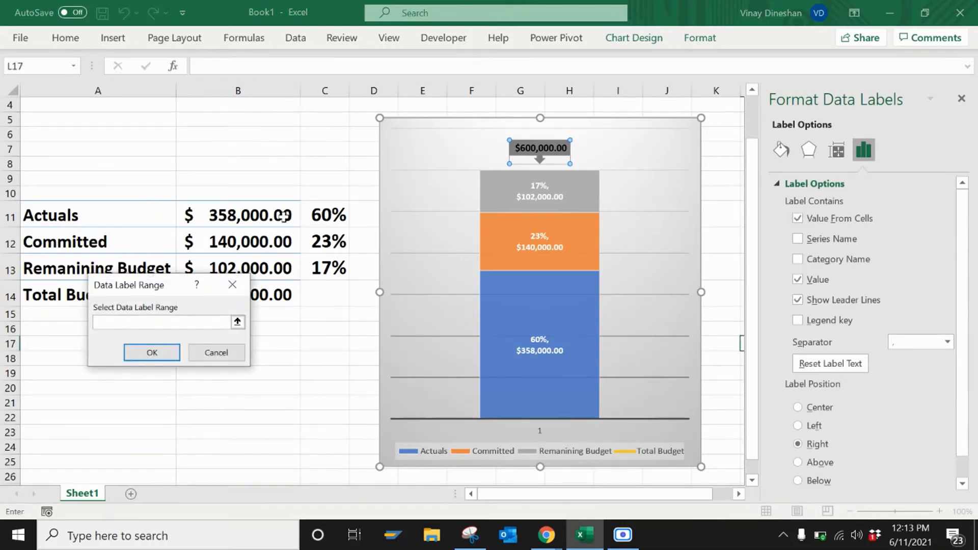
{"action": "left_click_drag", "start_coordinate": [129, 291], "coordinate": [145, 363]}
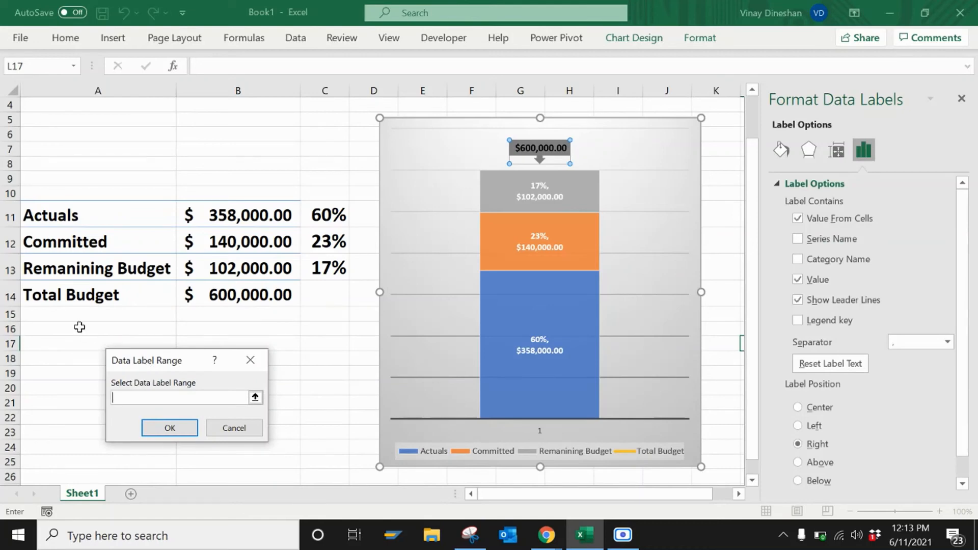
{"action": "left_click", "coordinate": [79, 304]}
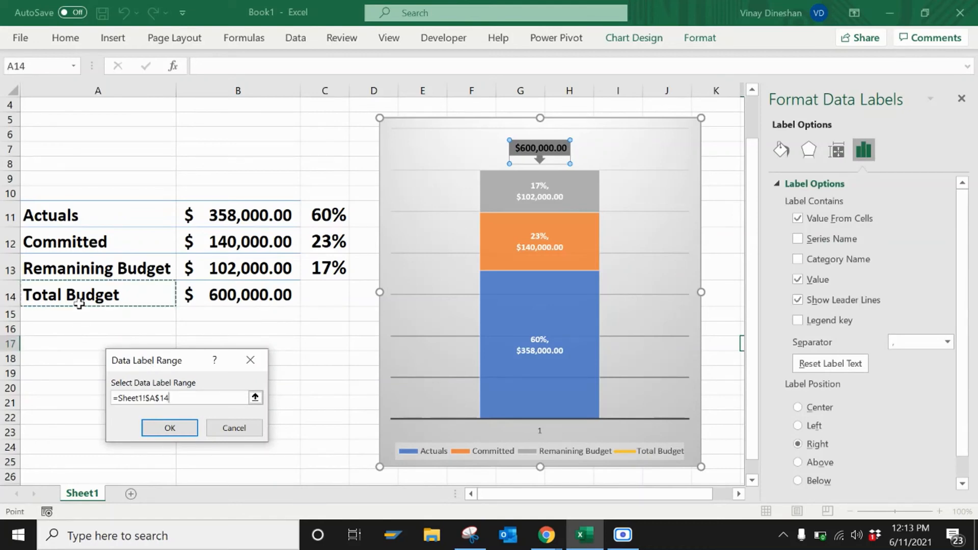
{"action": "left_click", "coordinate": [165, 429]}
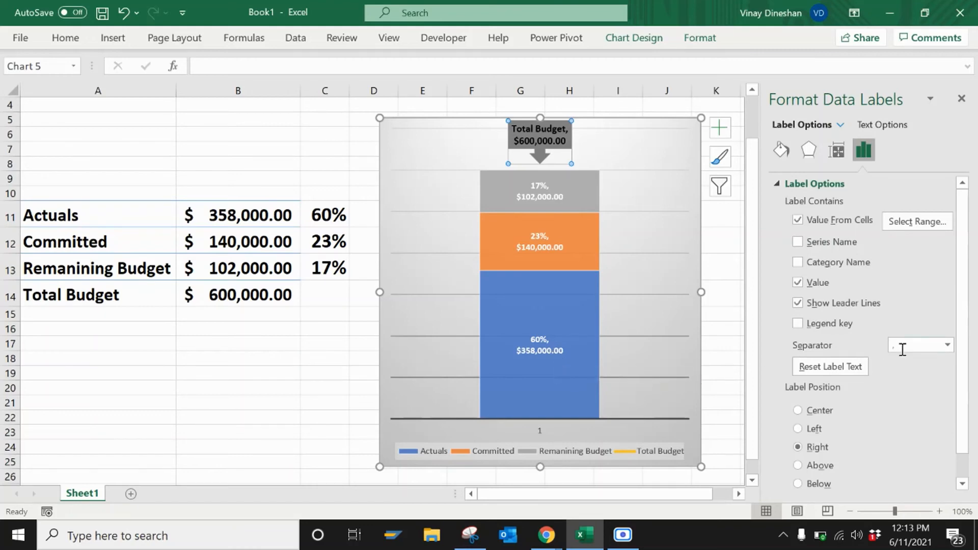
{"action": "left_click", "coordinate": [946, 345]}
{"action": "left_click", "coordinate": [928, 409]}
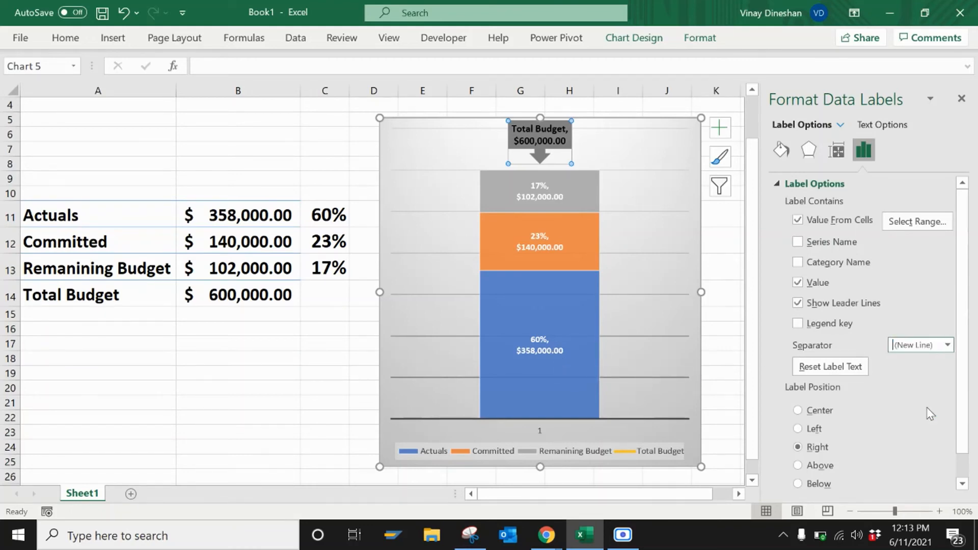
Set the separator of the Remaining Budget and Committed data labels to New Line
{"action": "left_click", "coordinate": [556, 201]}
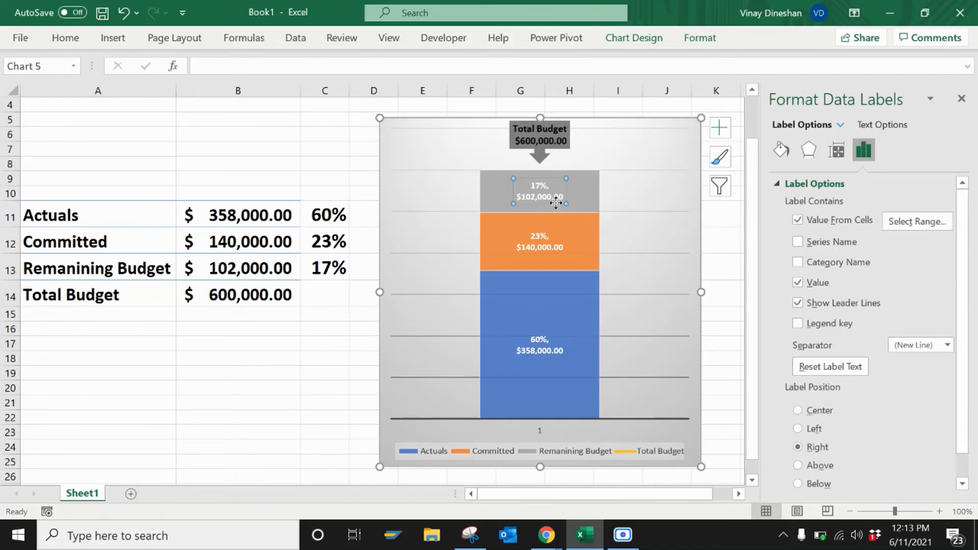
{"action": "left_click", "coordinate": [947, 345]}
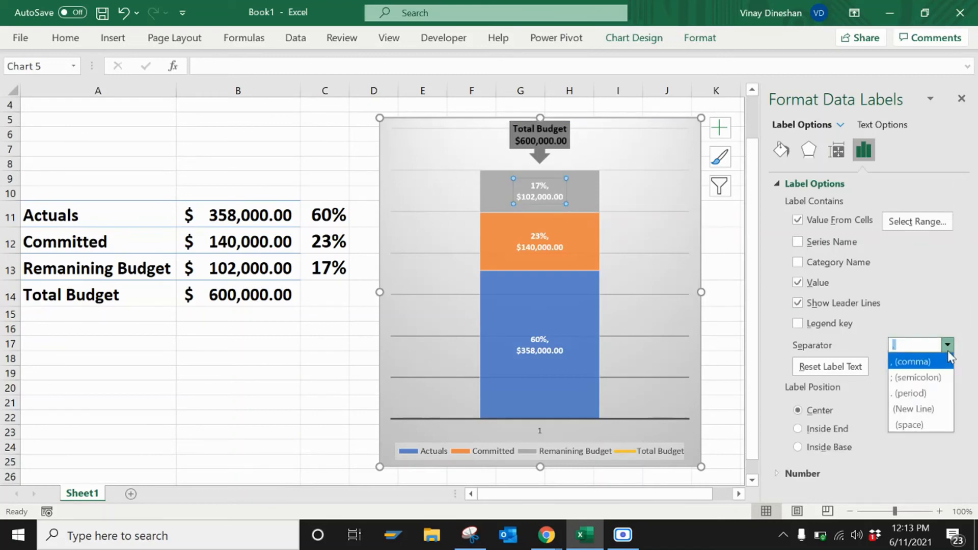
{"action": "left_click", "coordinate": [928, 410]}
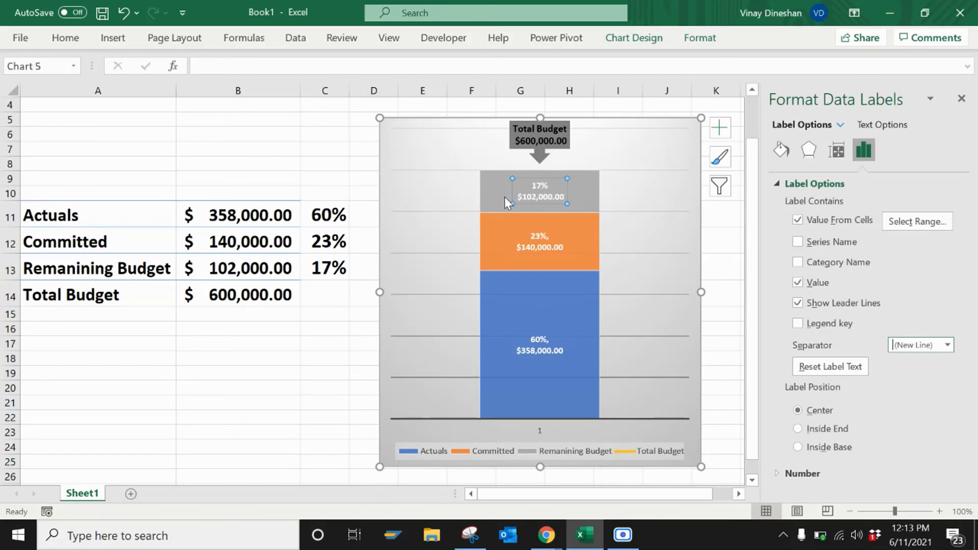
{"action": "left_click", "coordinate": [549, 244]}
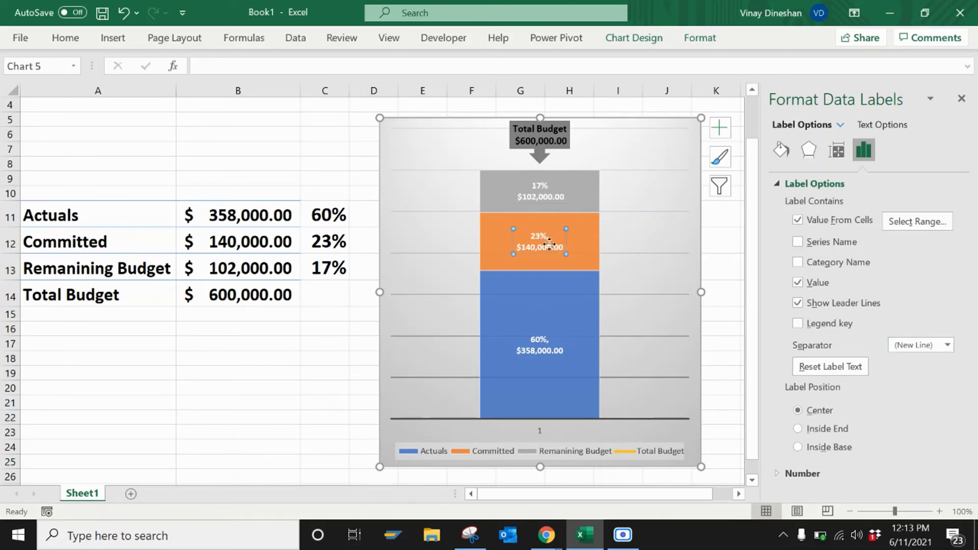
{"action": "left_click", "coordinate": [947, 344]}
{"action": "left_click", "coordinate": [923, 408]}
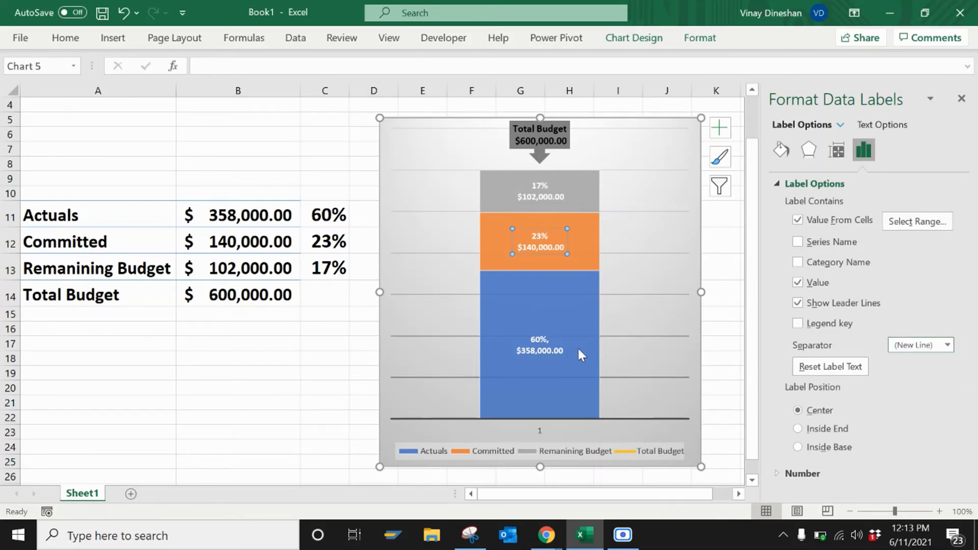
Set the separator of the Actuals data label to New Line and deselect the chart
{"action": "left_click", "coordinate": [556, 358]}
{"action": "left_click", "coordinate": [554, 356]}
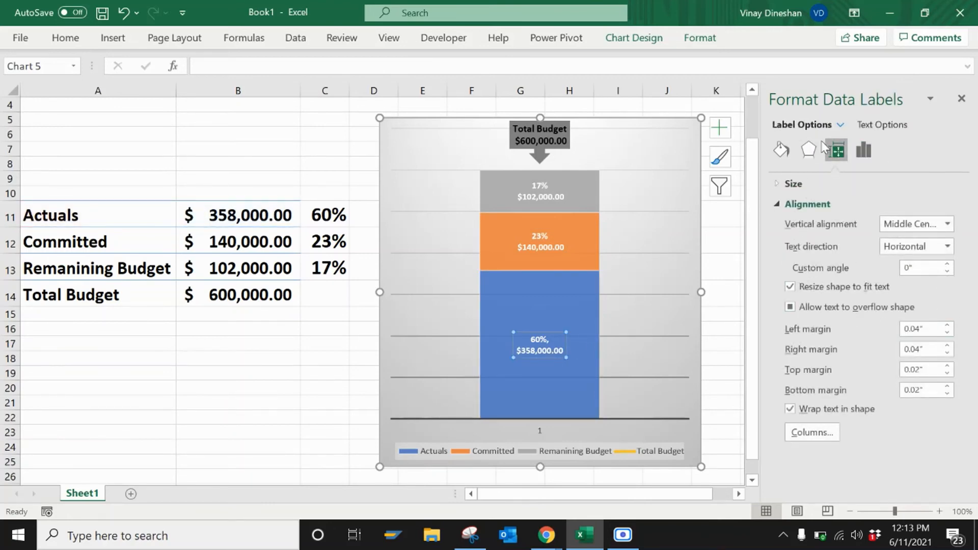
{"action": "left_click", "coordinate": [547, 353]}
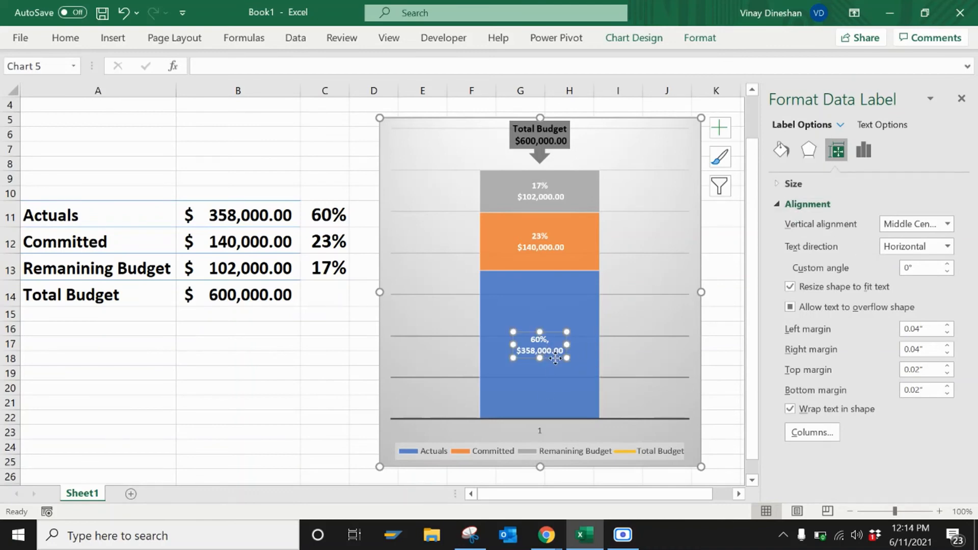
{"action": "left_click", "coordinate": [863, 149]}
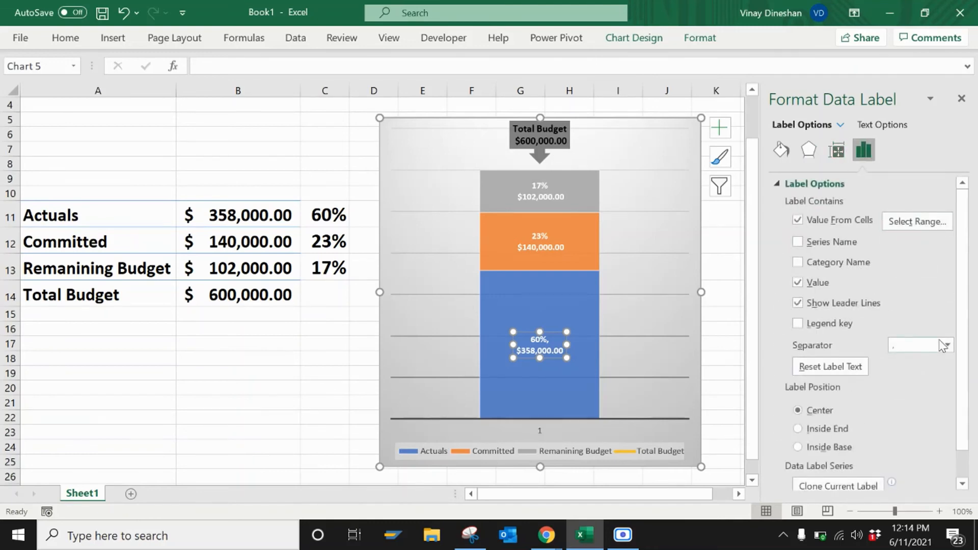
{"action": "left_click", "coordinate": [947, 345]}
{"action": "left_click", "coordinate": [943, 409]}
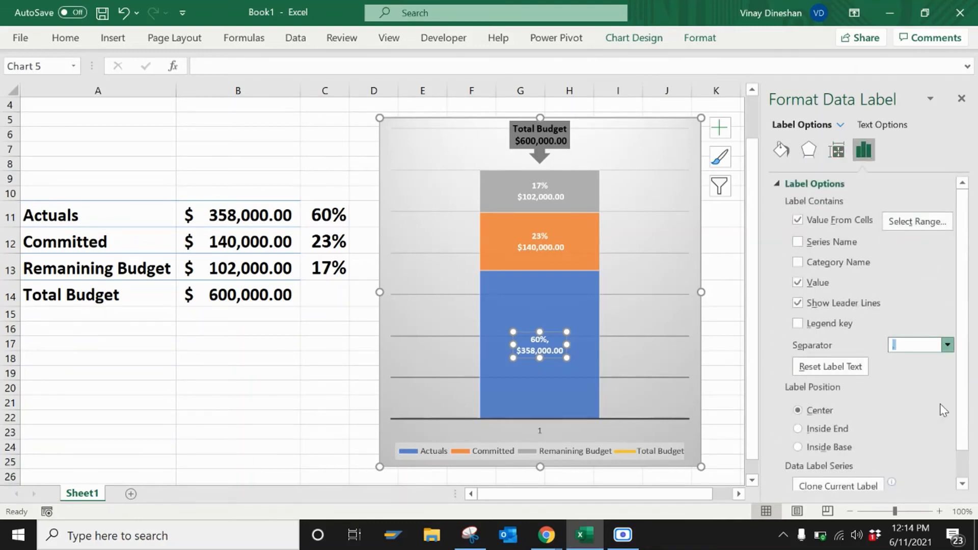
{"action": "left_click", "coordinate": [313, 369]}
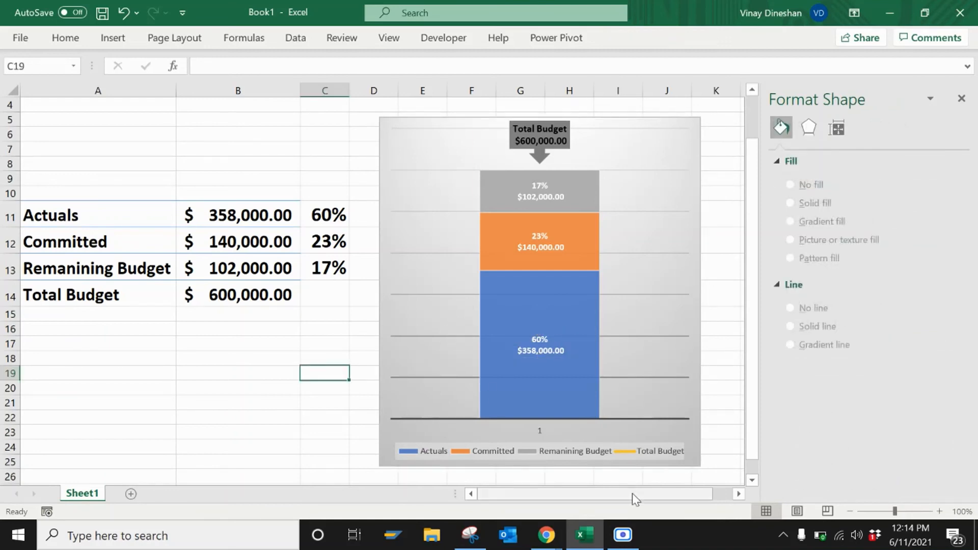
Delete only the Total Budget entry from the chart legend and close the formatting pane
{"action": "left_click", "coordinate": [656, 456]}
{"action": "left_click", "coordinate": [658, 454]}
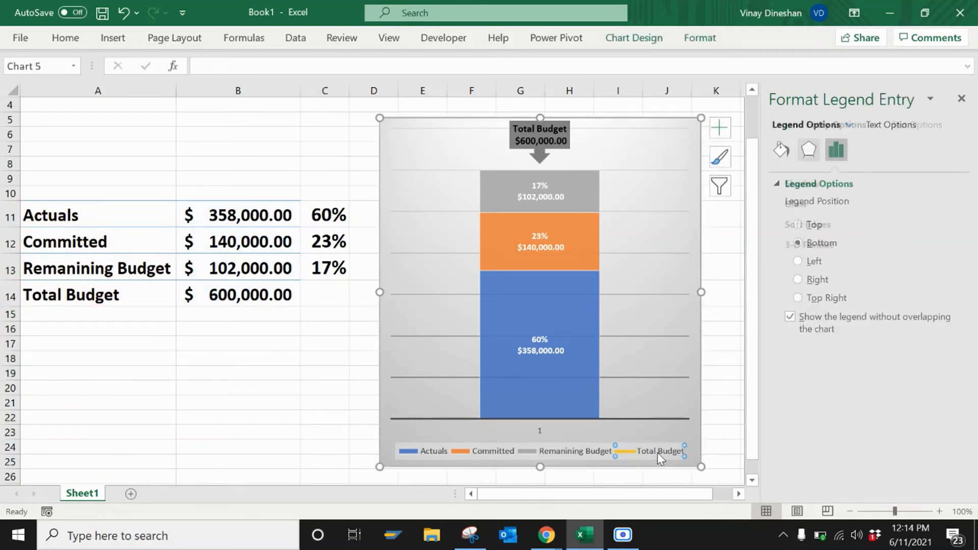
{"action": "key", "text": "Delete"}
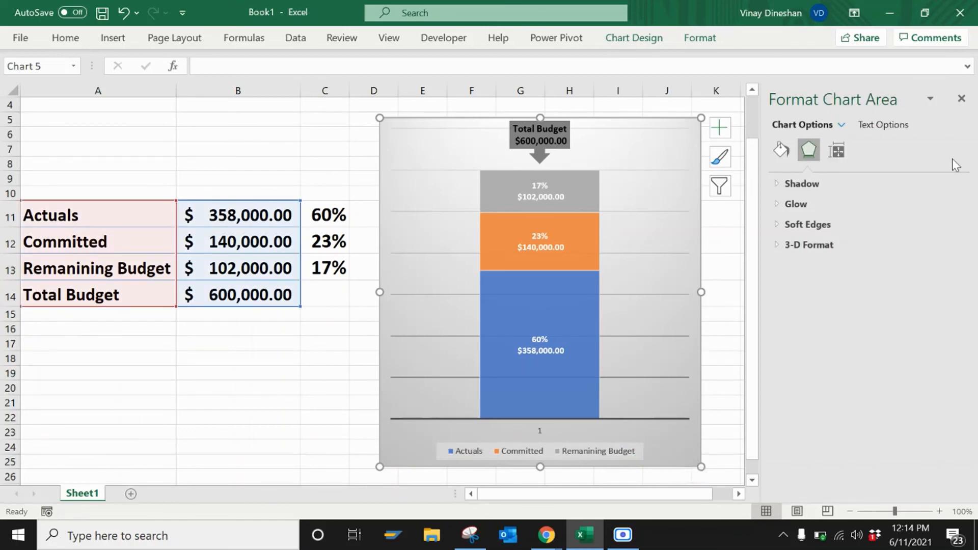
{"action": "left_click", "coordinate": [961, 99]}
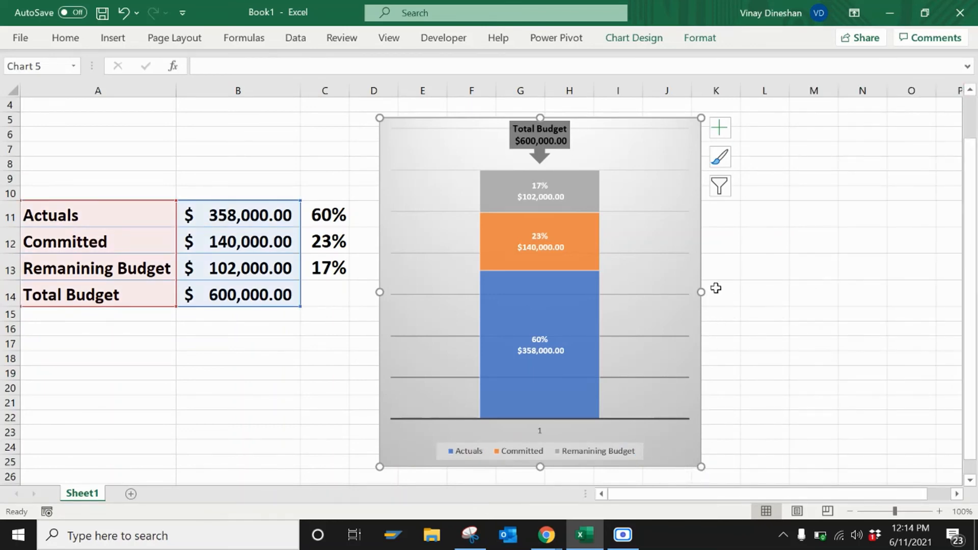
Delete the horizontal gridlines from the chart's plot area
{"action": "left_click", "coordinate": [655, 293]}
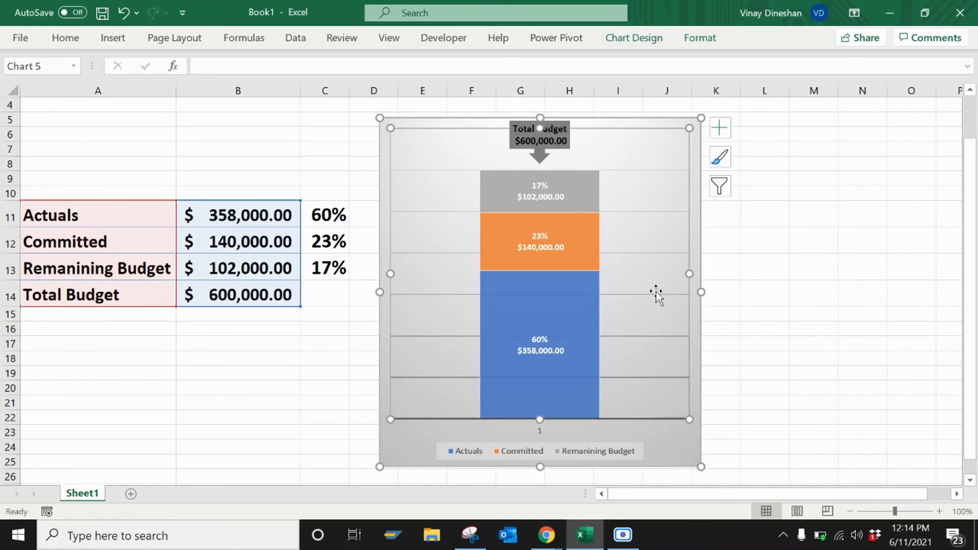
{"action": "left_click", "coordinate": [656, 295]}
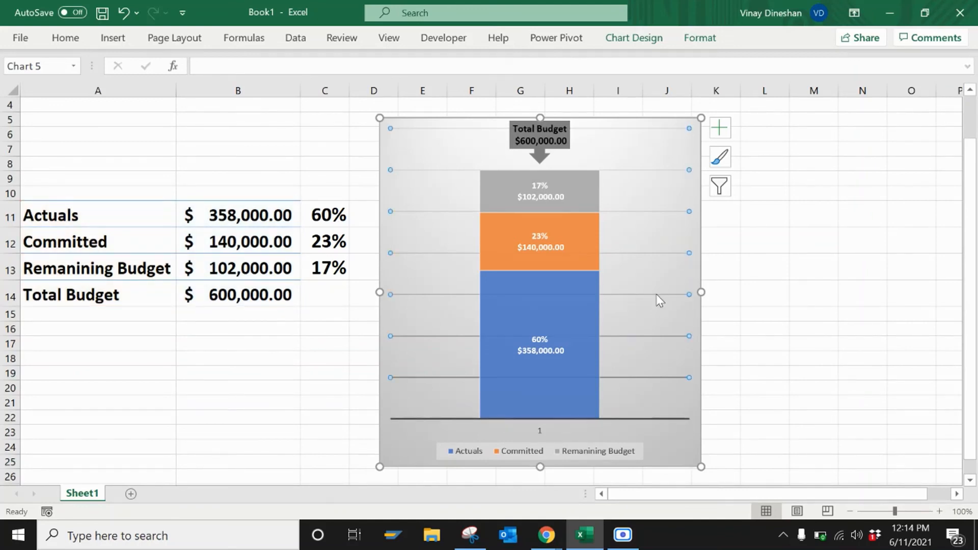
{"action": "key", "text": "Delete"}
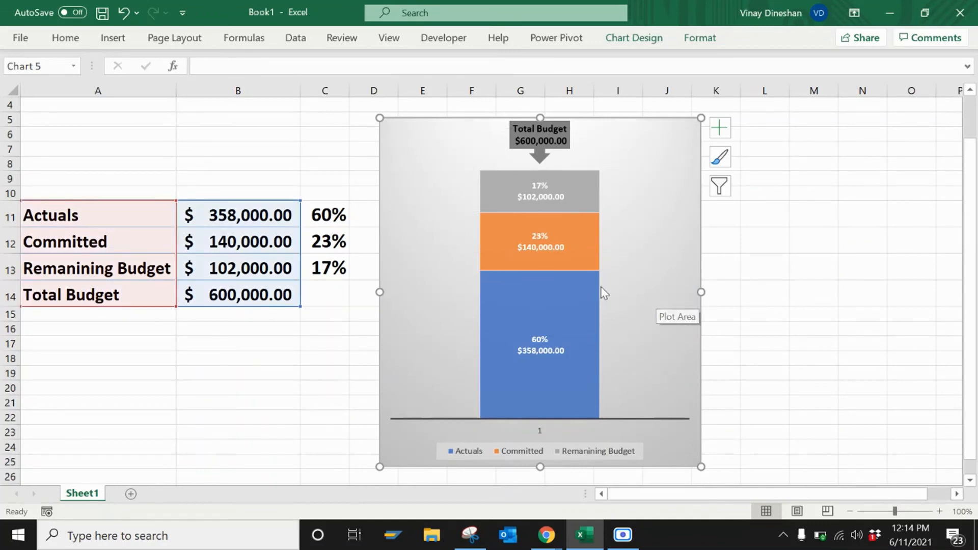
Narrow the plot area slightly and shift it to centre the column within the chart, then deselect the chart
{"action": "left_click", "coordinate": [596, 299]}
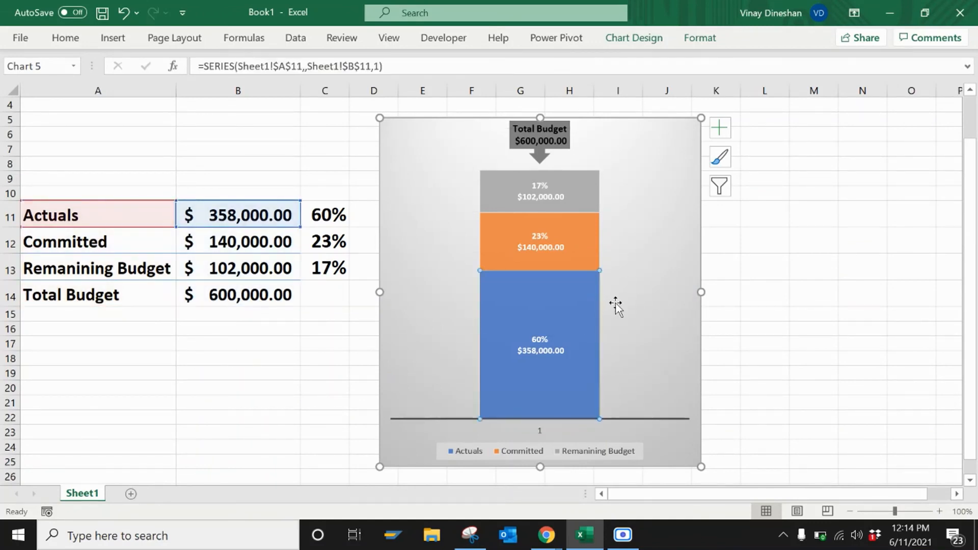
{"action": "left_click", "coordinate": [615, 304]}
{"action": "left_click_drag", "start_coordinate": [687, 272], "coordinate": [656, 274]}
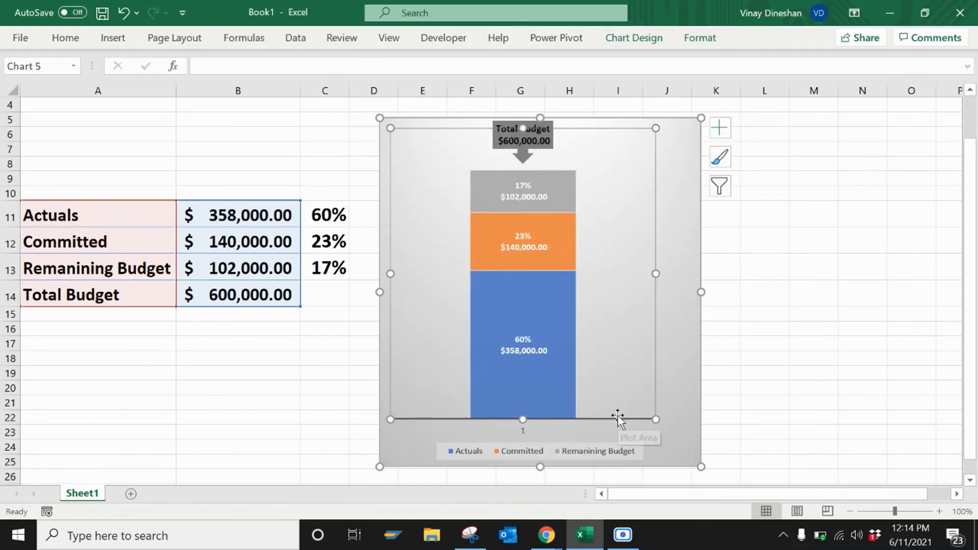
{"action": "left_click_drag", "start_coordinate": [618, 413], "coordinate": [640, 417]}
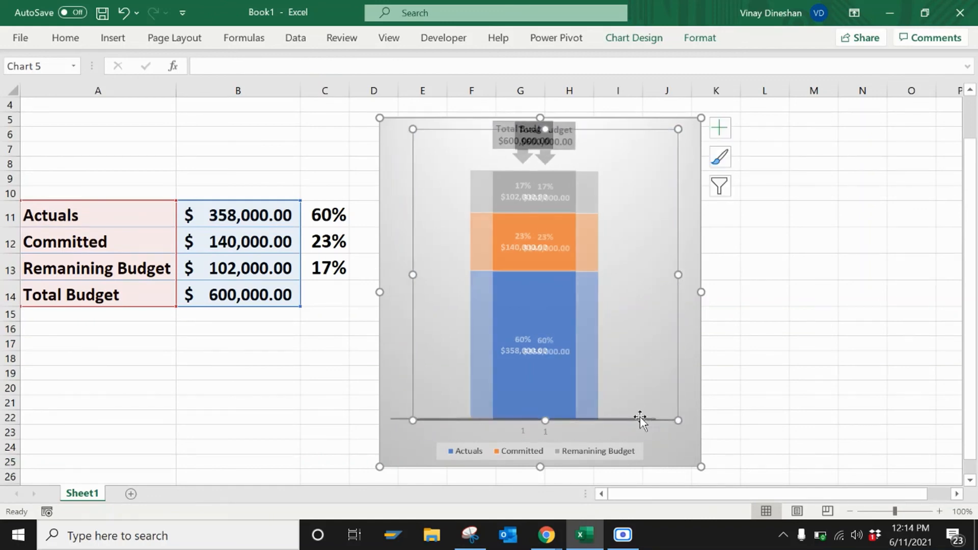
{"action": "left_click", "coordinate": [344, 406]}
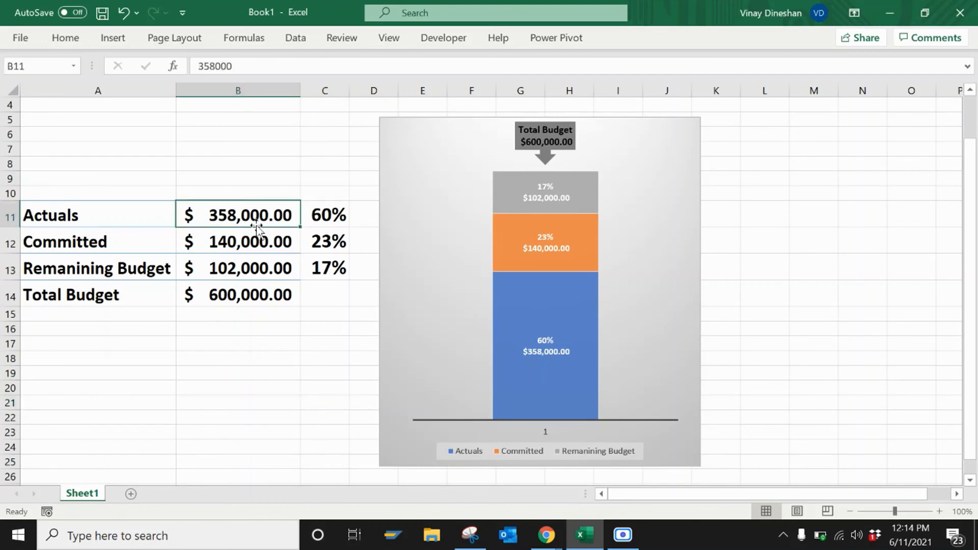
Change the Actuals amount in cell B11 to 200000 to test the chart's update
{"action": "type", "text": "2"}
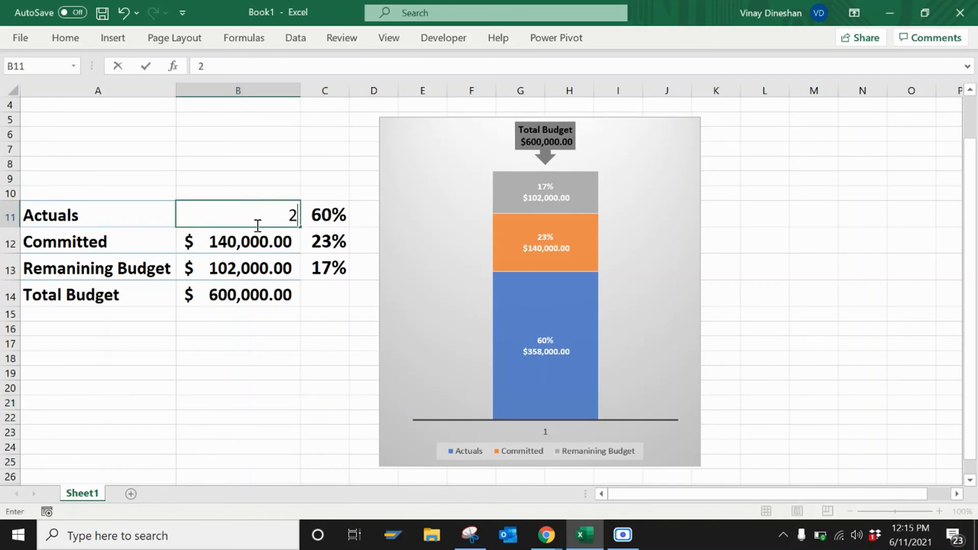
{"action": "type", "text": "00000"}
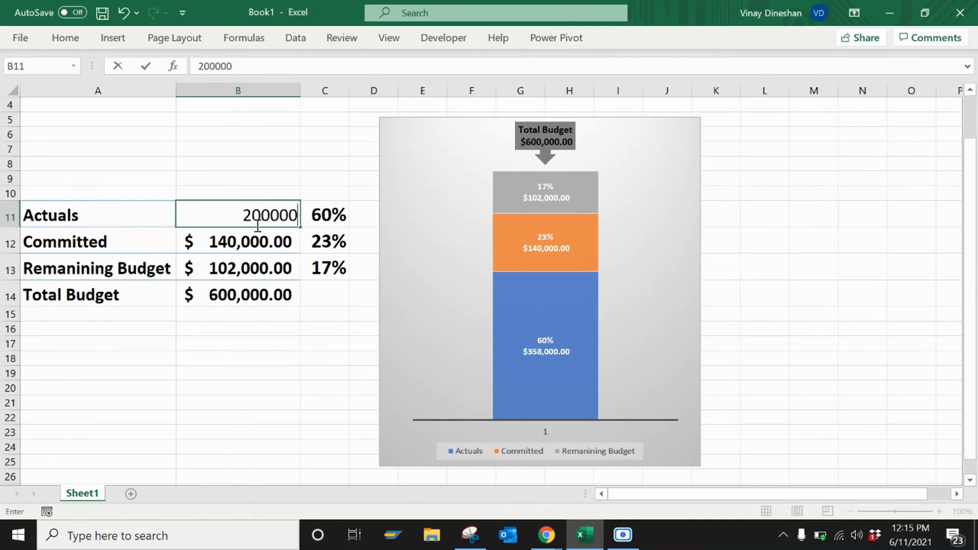
{"action": "key", "text": "Return"}
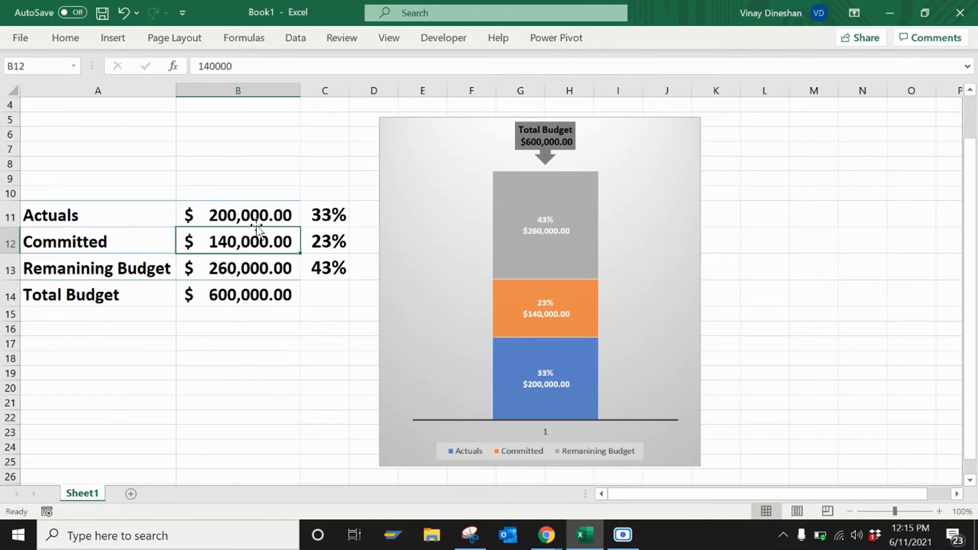